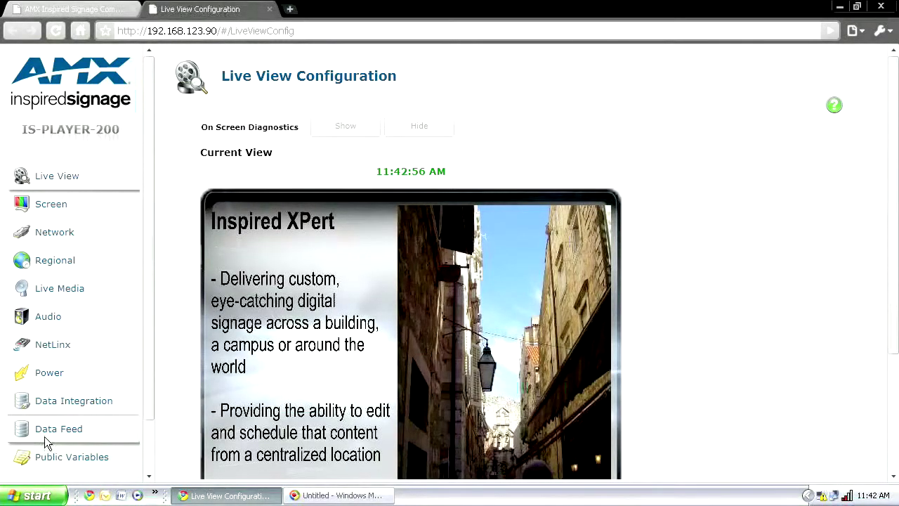
# Log in as administrator with the account password and open the empty Data Feed configuration page
pyautogui.moveTo(146, 408); pyautogui.dragTo(146, 457)
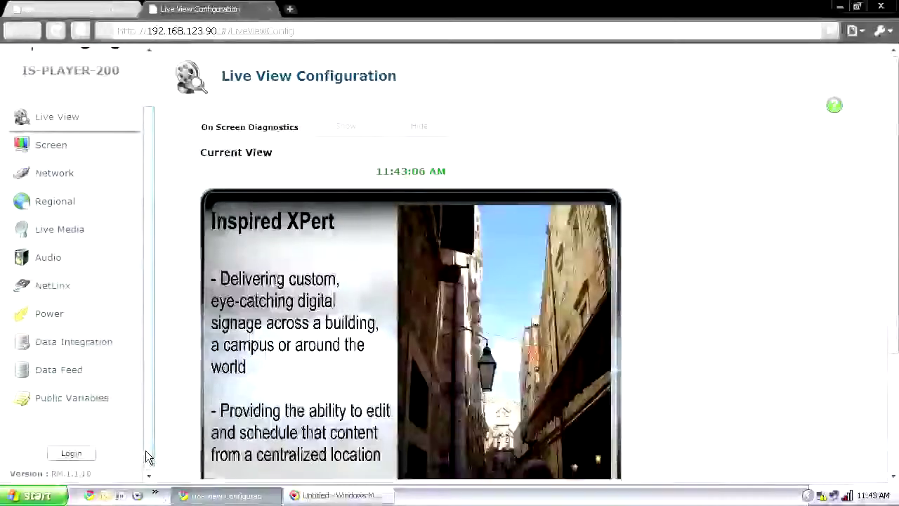
pyautogui.click(85, 453)
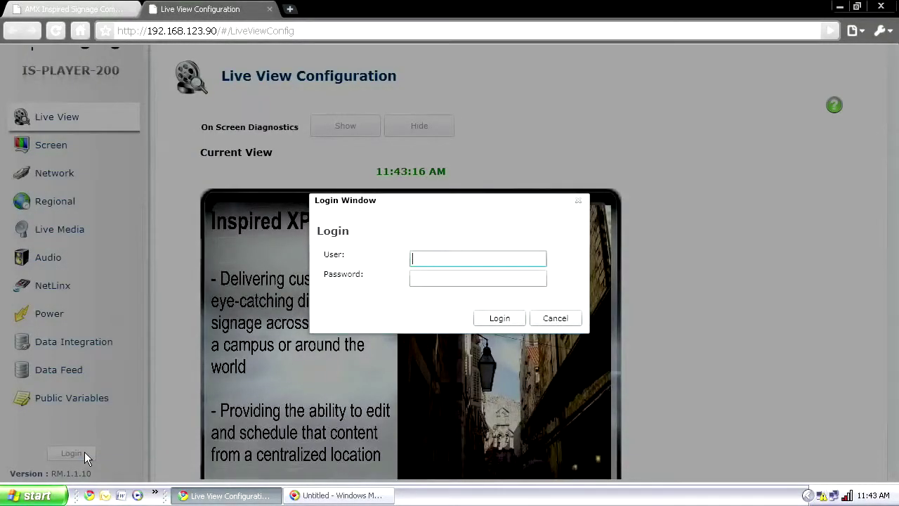
pyautogui.write('administrator')
pyautogui.press('Tab')
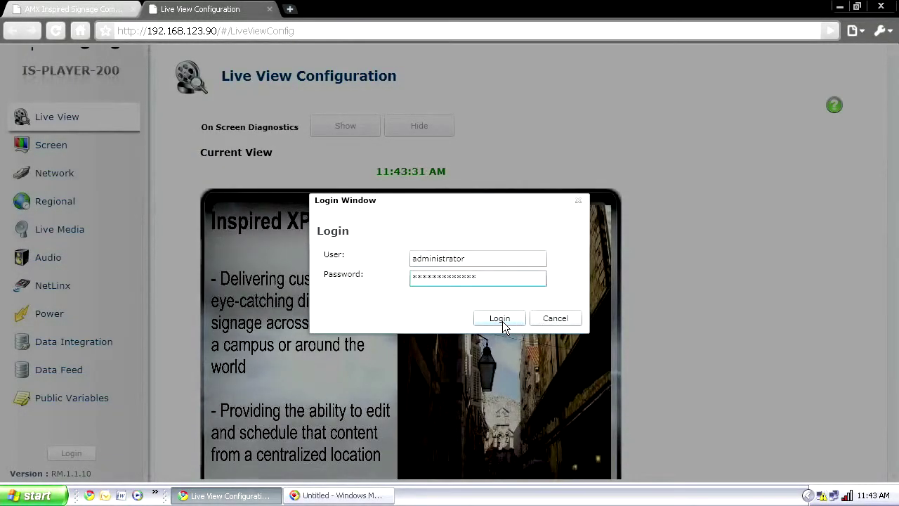
pyautogui.click(500, 319)
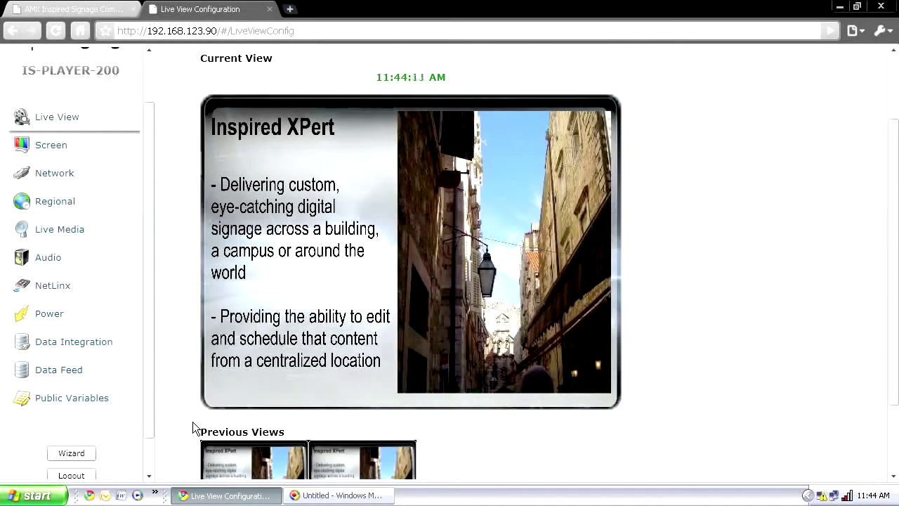
pyautogui.click(63, 368)
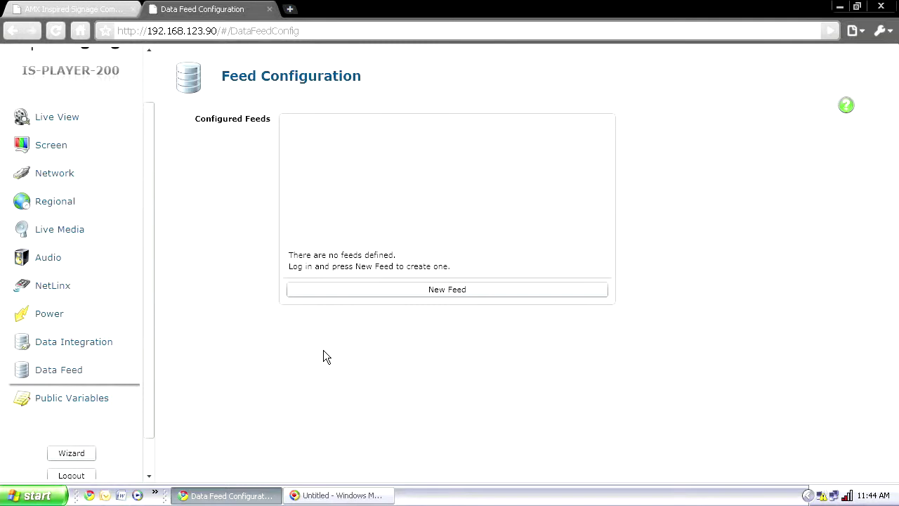
# Create a new feed of type RSS or Atom Feed named CNN
pyautogui.click(387, 293)
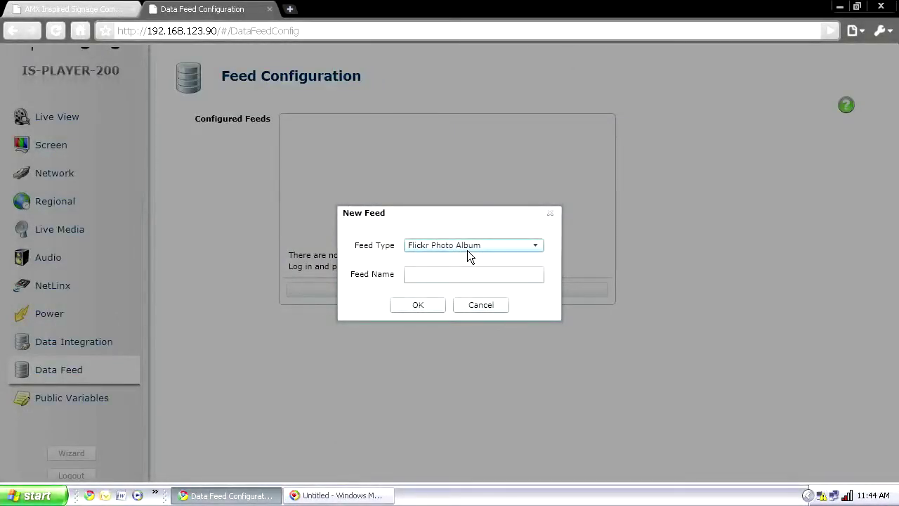
pyautogui.click(467, 247)
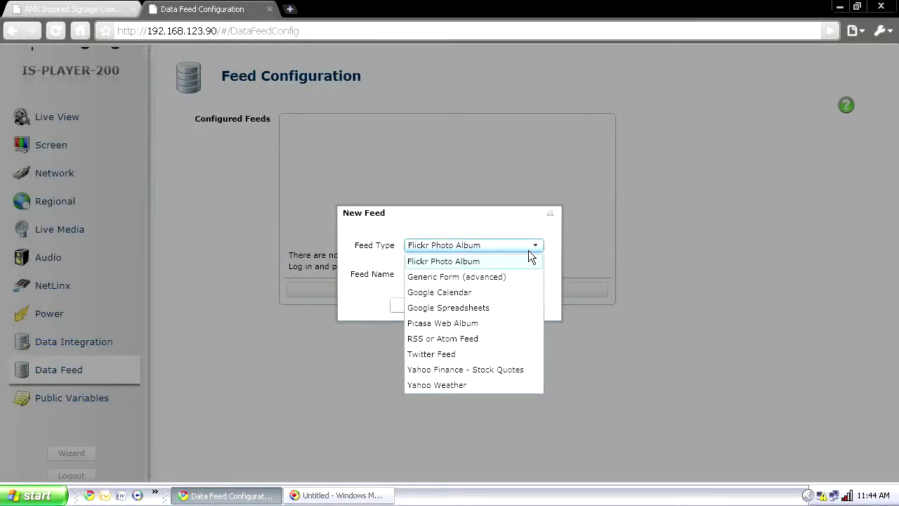
pyautogui.click(477, 339)
pyautogui.click(427, 275)
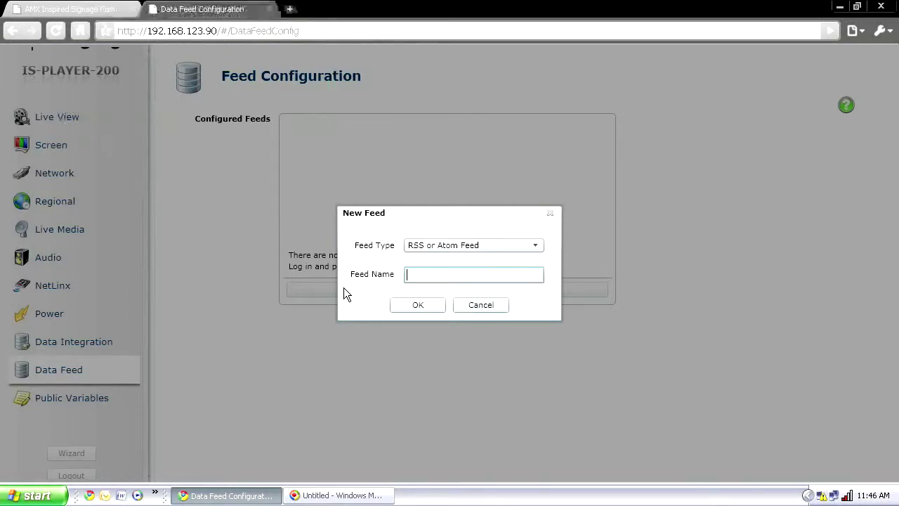
pyautogui.write('CNN')
pyautogui.click(404, 308)
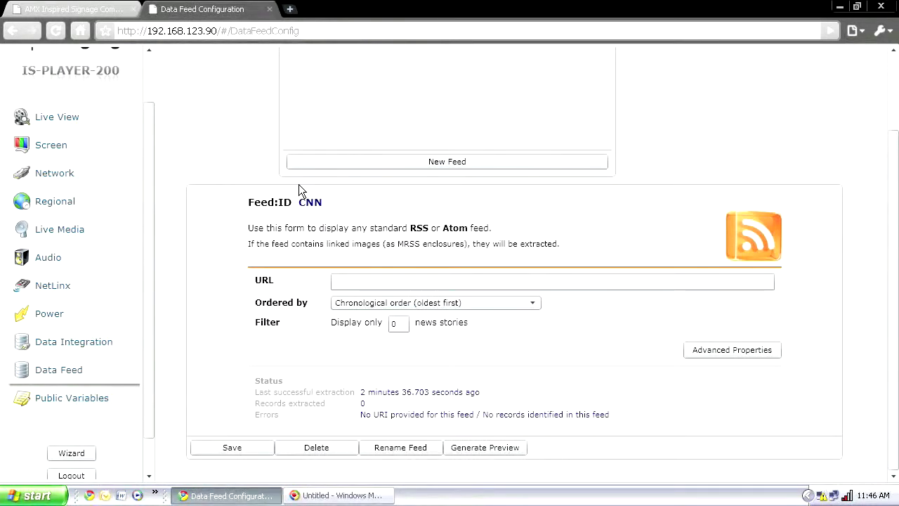
pyautogui.click(368, 278)
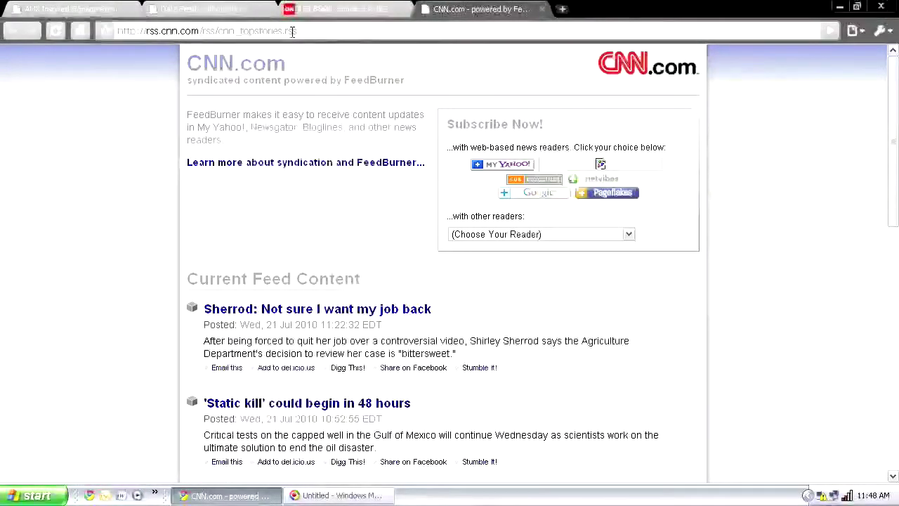
pyautogui.click(292, 32)
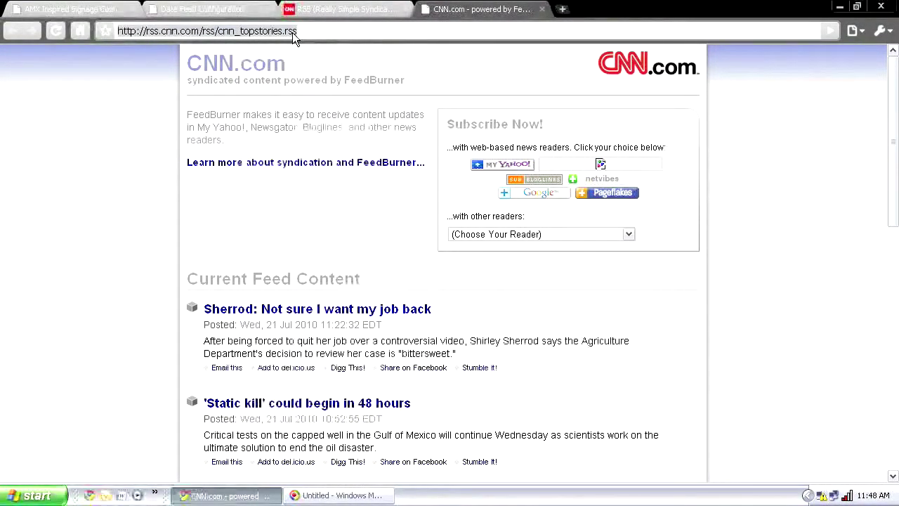
pyautogui.click(181, 13)
pyautogui.click(444, 280)
pyautogui.write('http://rss.cnn.com/rss/cnn_topstories.rss')
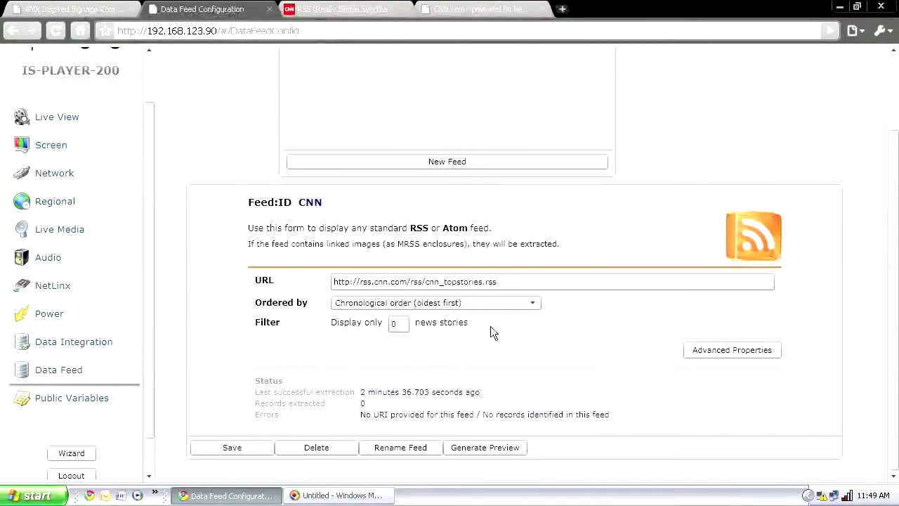
# Order CNN stories newest first, show only 10 stories, and save to generate a preview
pyautogui.click(508, 303)
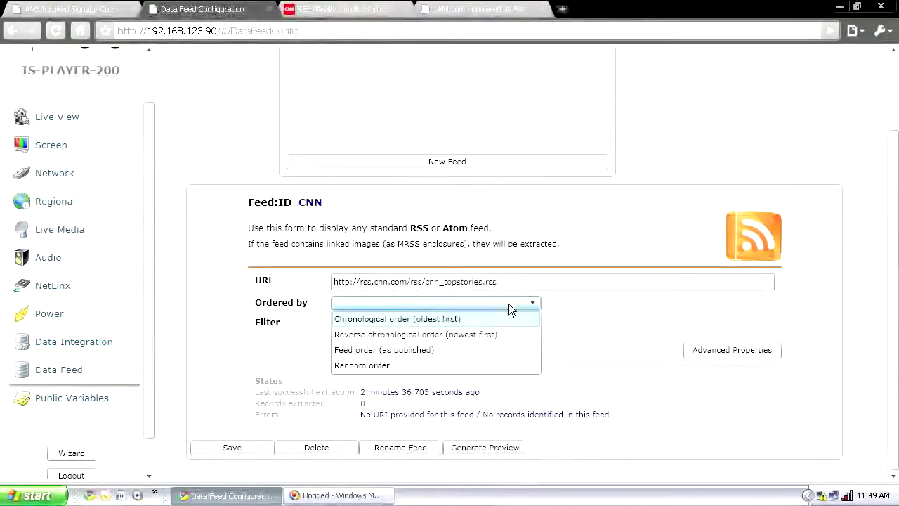
pyautogui.click(360, 336)
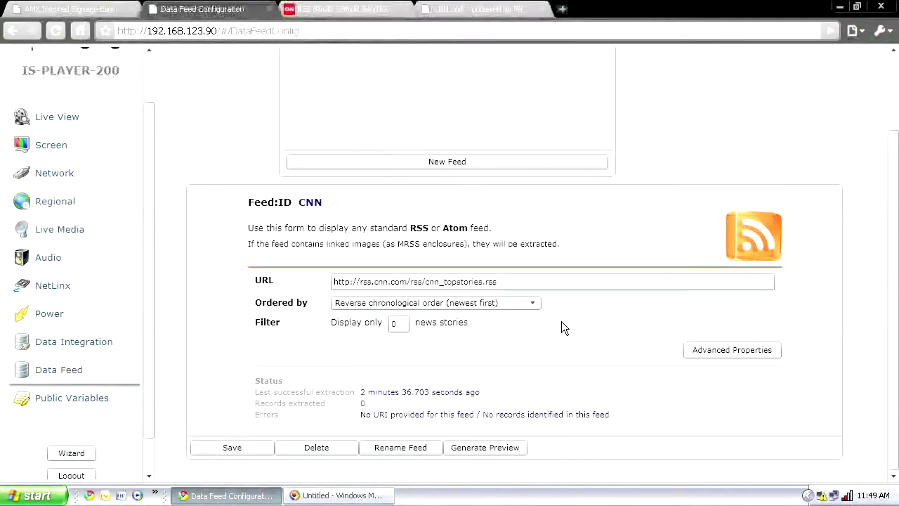
pyautogui.click(396, 323)
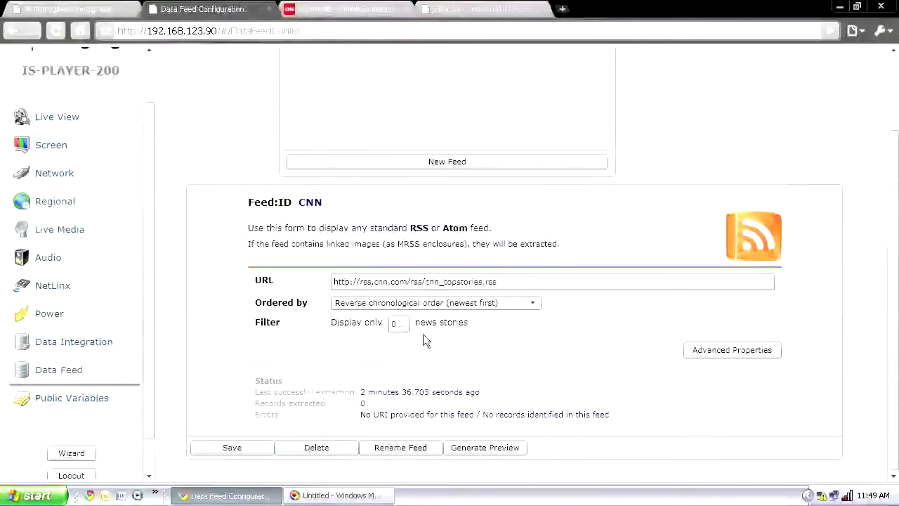
pyautogui.click(396, 323)
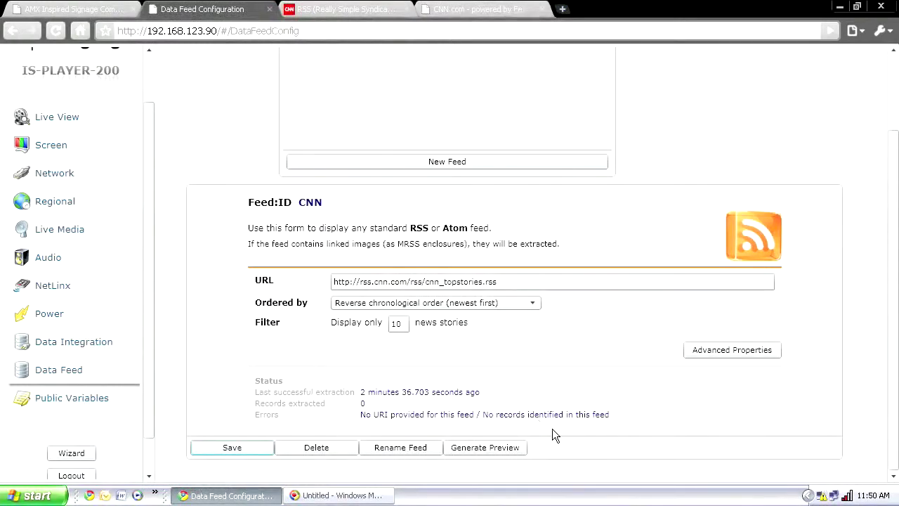
pyautogui.click(485, 447)
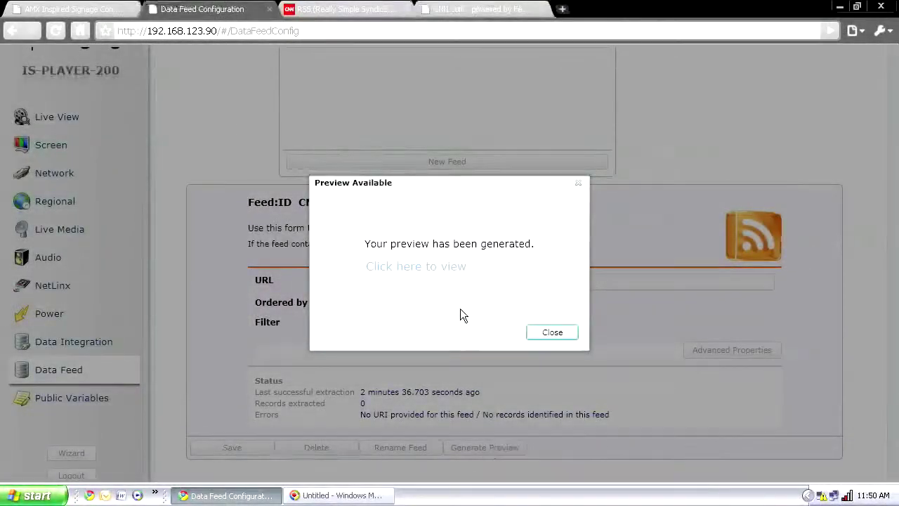
# View the generated CNN feed preview, then begin a second new feed
pyautogui.click(418, 263)
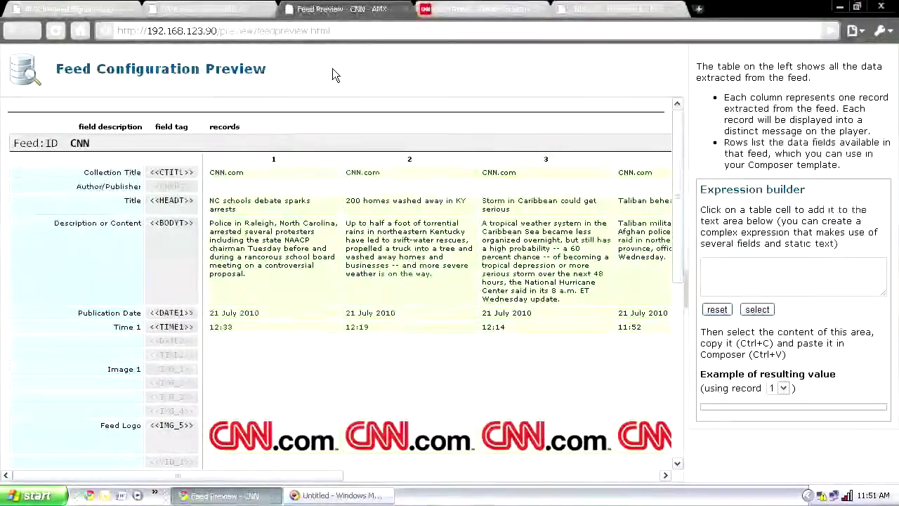
pyautogui.click(203, 8)
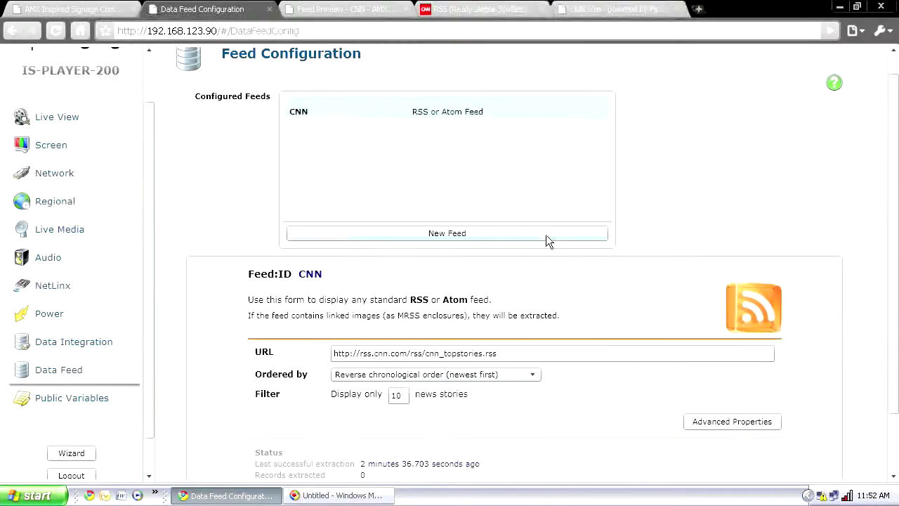
pyautogui.click(546, 235)
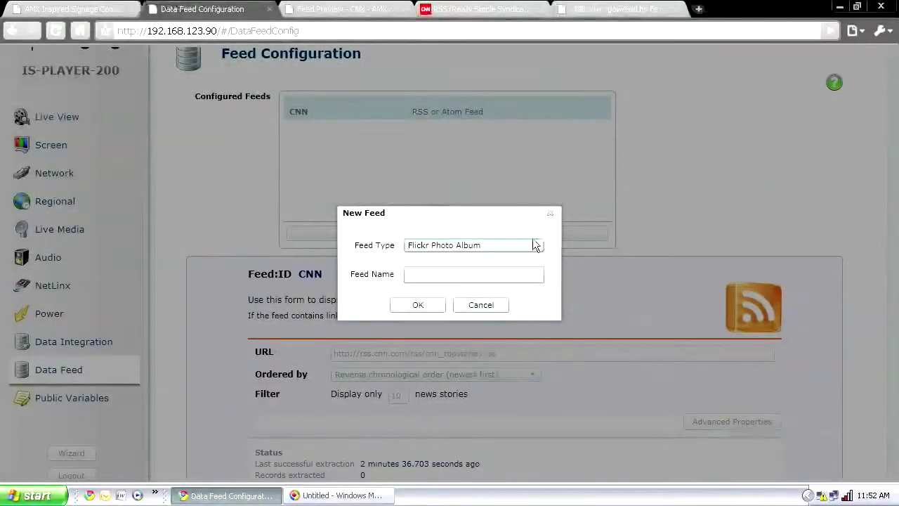
# Create a Yahoo Weather type feed named Weather
pyautogui.click(522, 243)
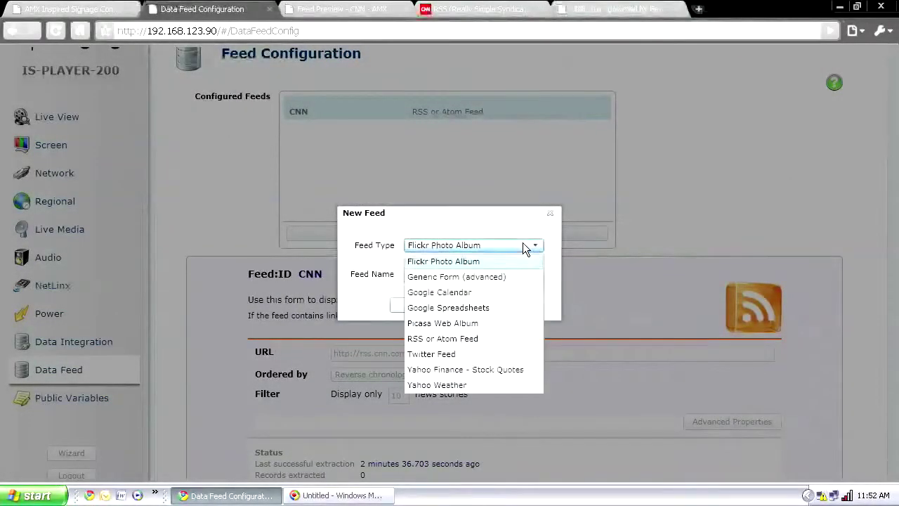
pyautogui.click(457, 385)
pyautogui.click(441, 274)
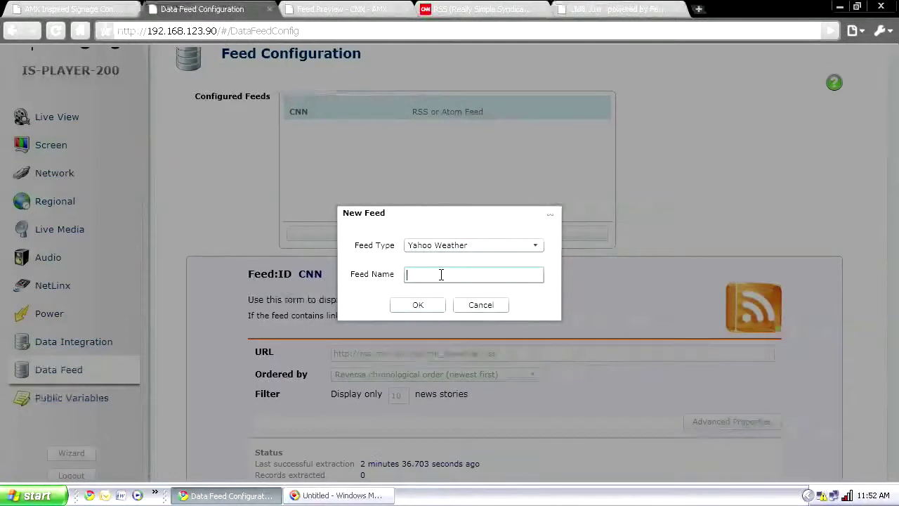
pyautogui.write('Weather')
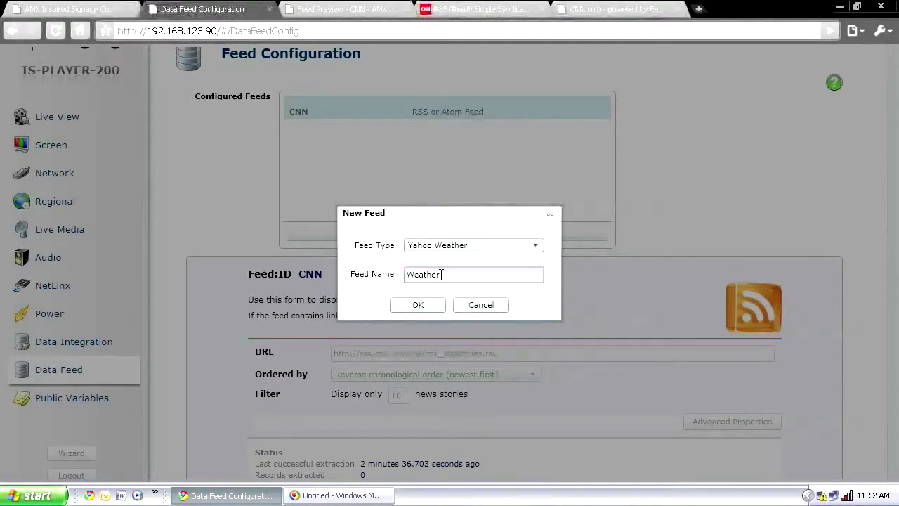
pyautogui.click(434, 303)
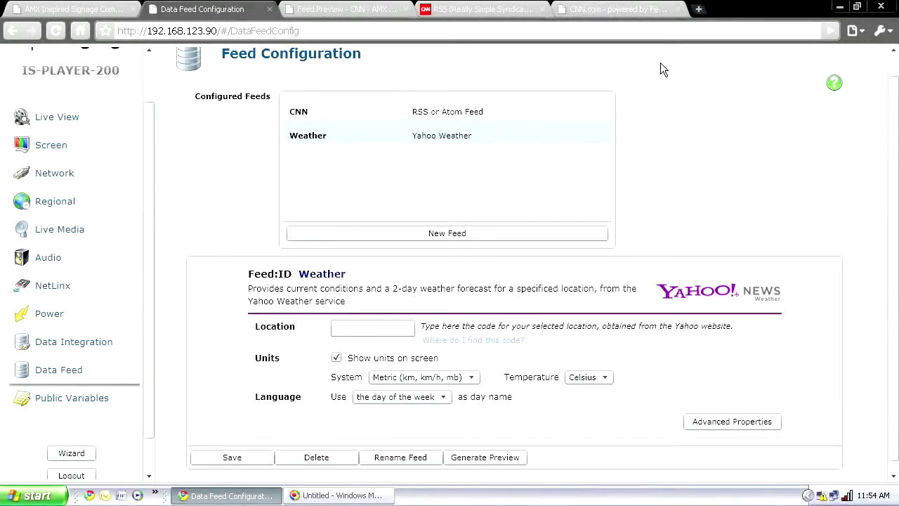
# Open the Dallas, TX page on Yahoo! Weather and copy its location code 2388929
pyautogui.click(625, 9)
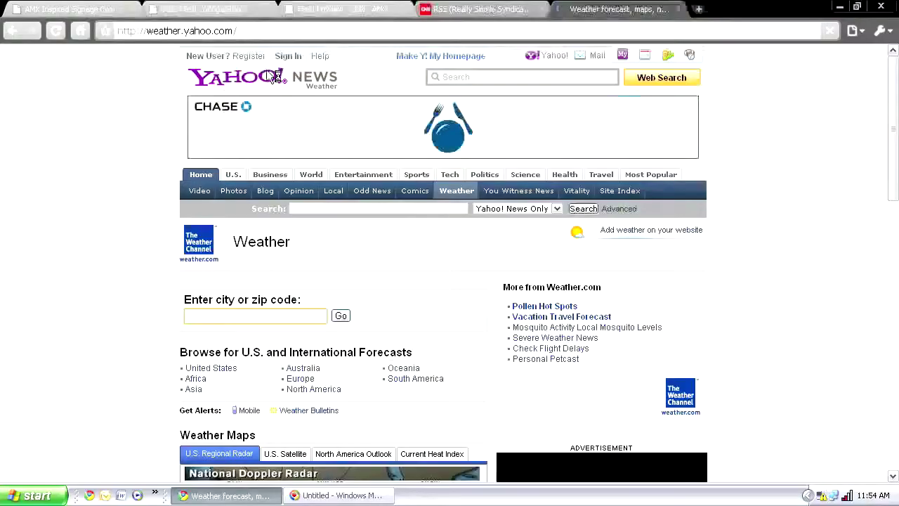
pyautogui.click(197, 315)
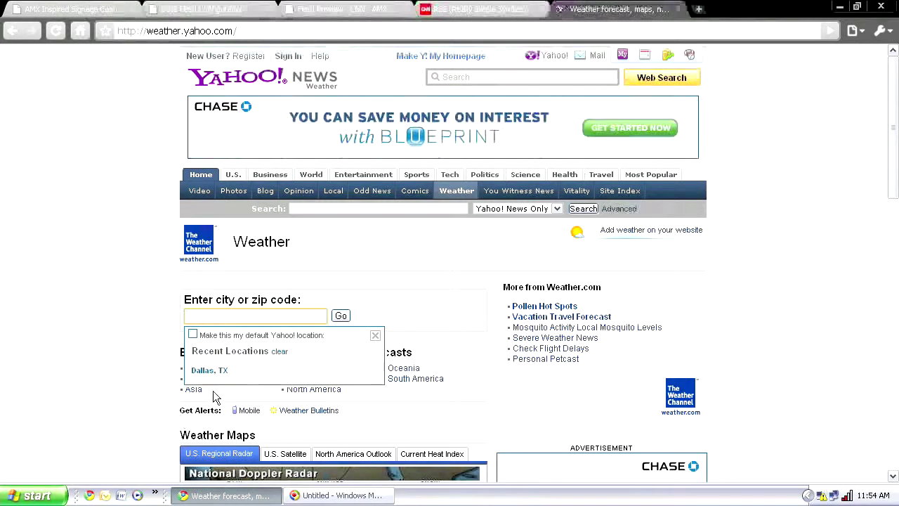
pyautogui.click(205, 371)
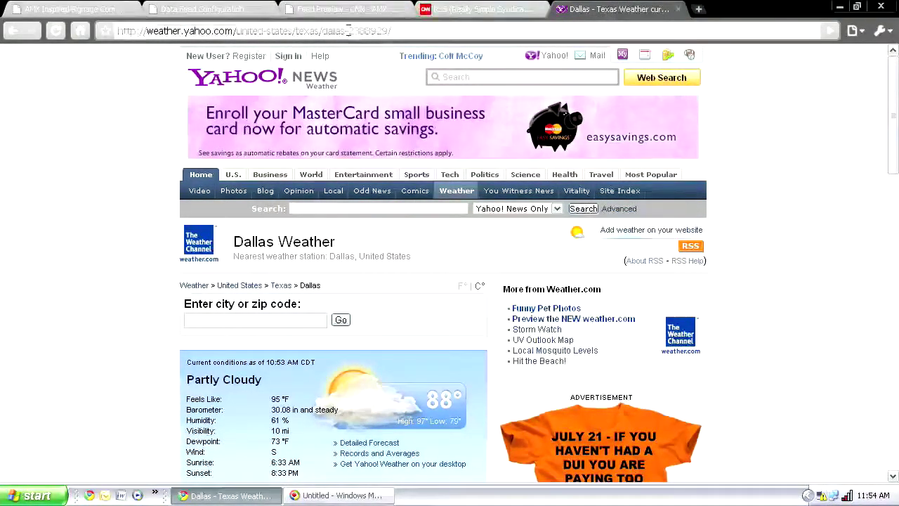
pyautogui.moveTo(347, 31); pyautogui.dragTo(388, 31)
pyautogui.hotkey('ctrl', 'c')
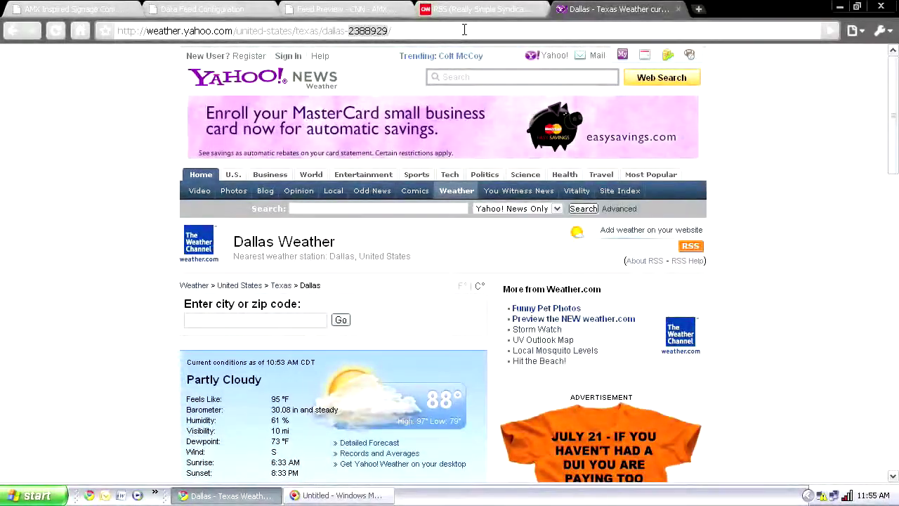
pyautogui.click(229, 16)
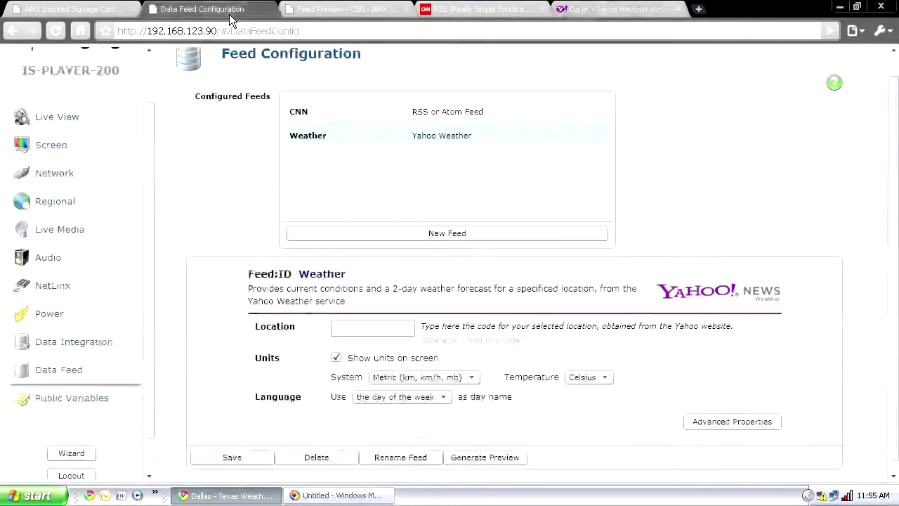
# Set the Weather feed location to 2388929 with Imperial units and Fahrenheit, and save
pyautogui.click(339, 328)
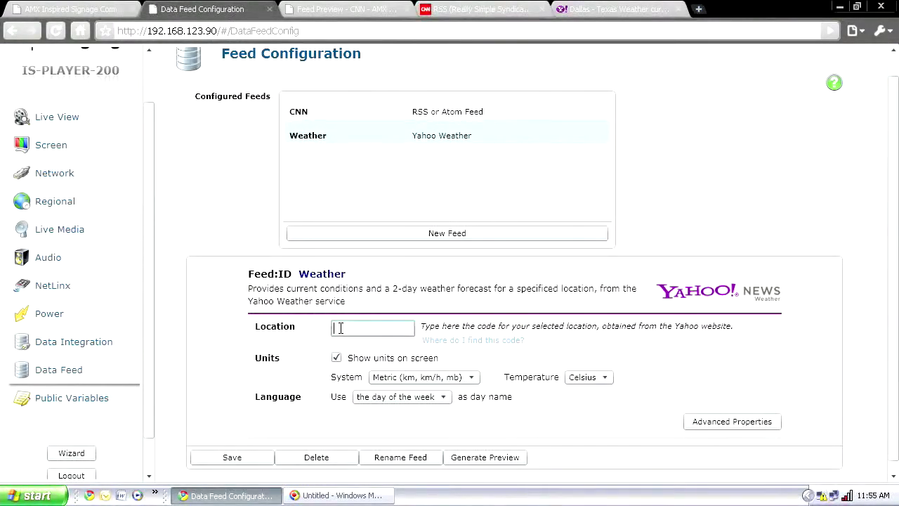
pyautogui.hotkey('ctrl', 'v')
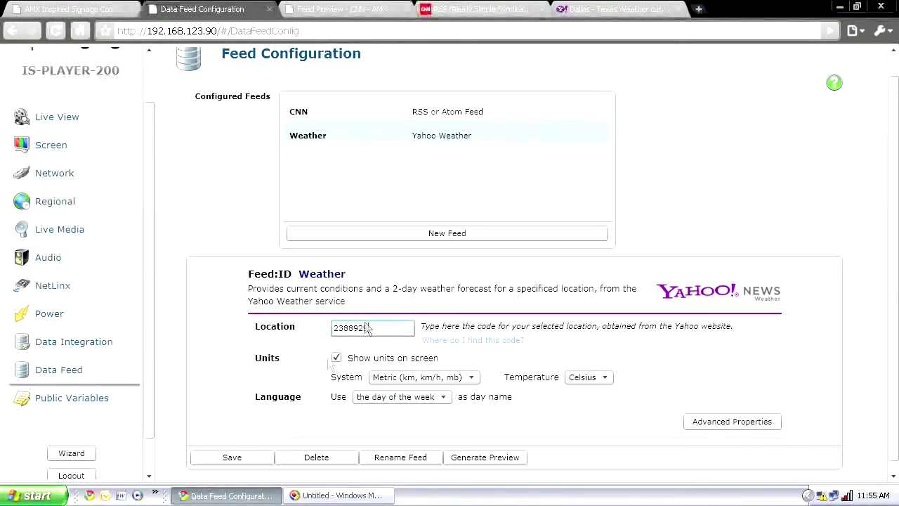
pyautogui.click(476, 377)
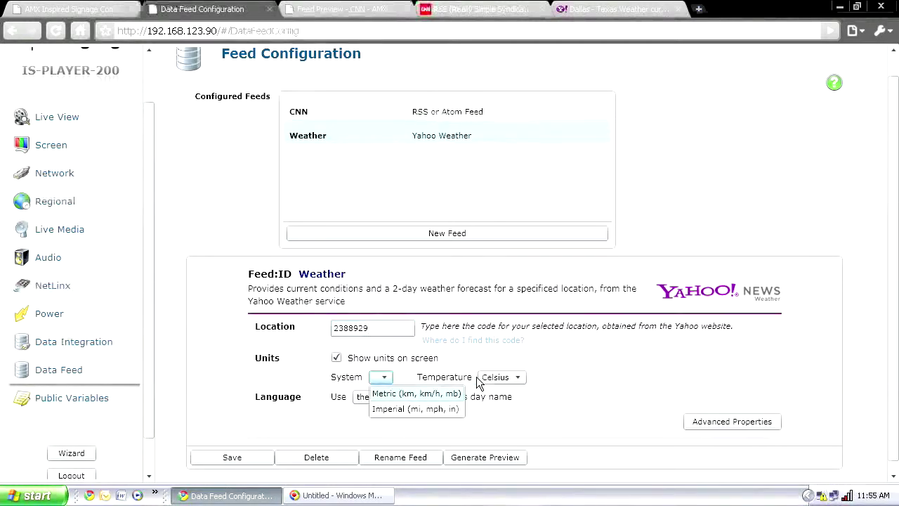
pyautogui.click(409, 410)
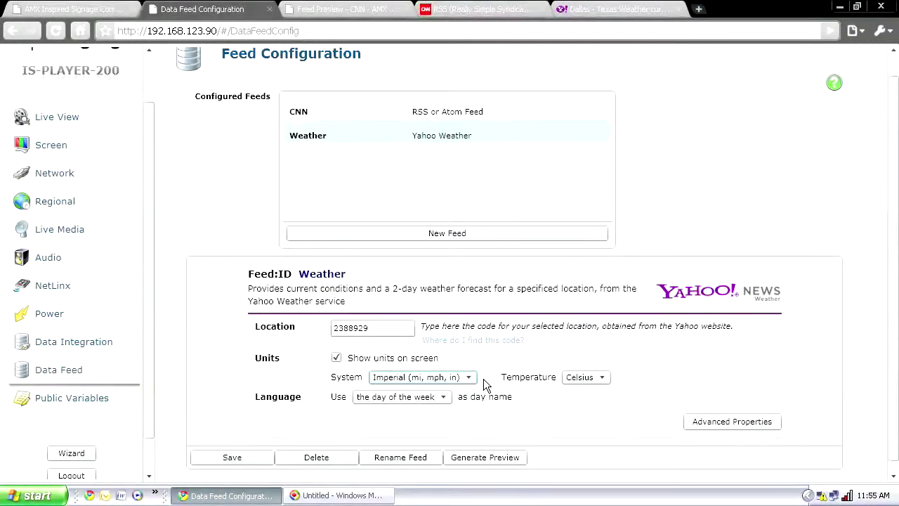
pyautogui.click(597, 381)
pyautogui.click(594, 391)
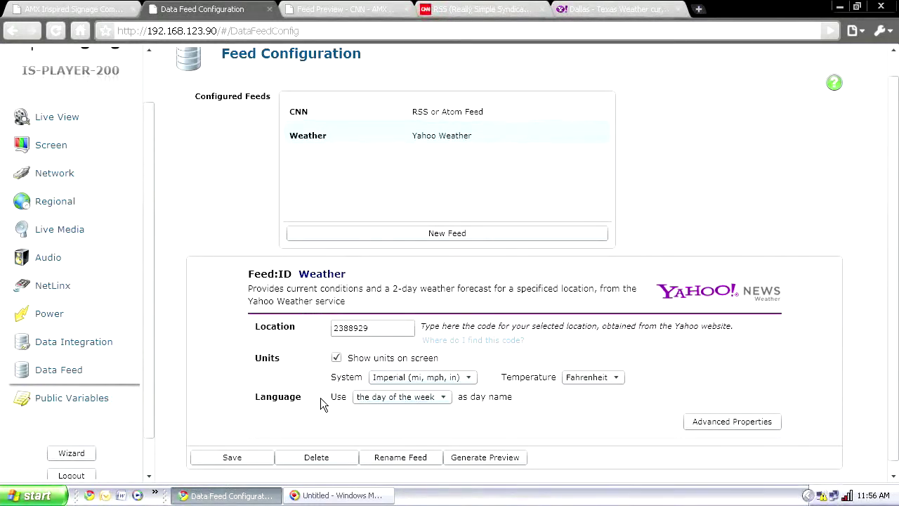
pyautogui.click(225, 457)
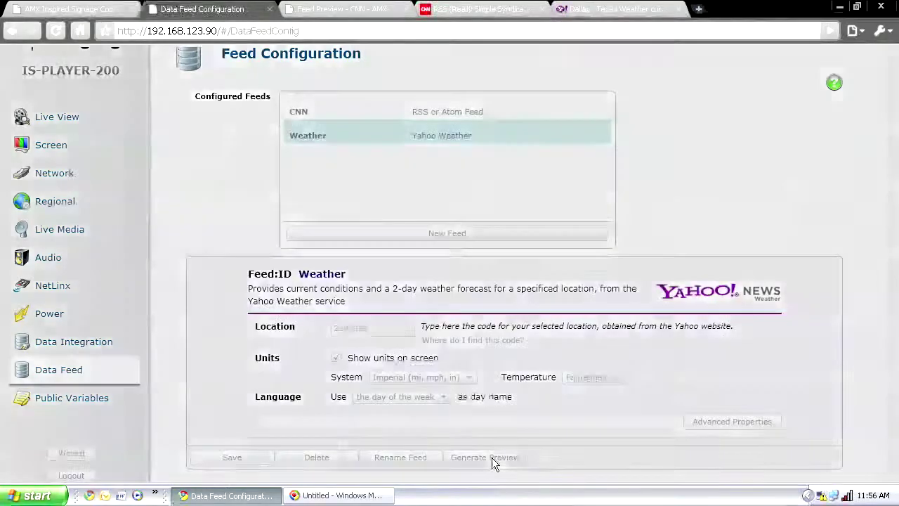
# Generate and review the Weather feed preview showing Dallas at 88 F, then return to Composer
pyautogui.click(491, 457)
pyautogui.click(436, 266)
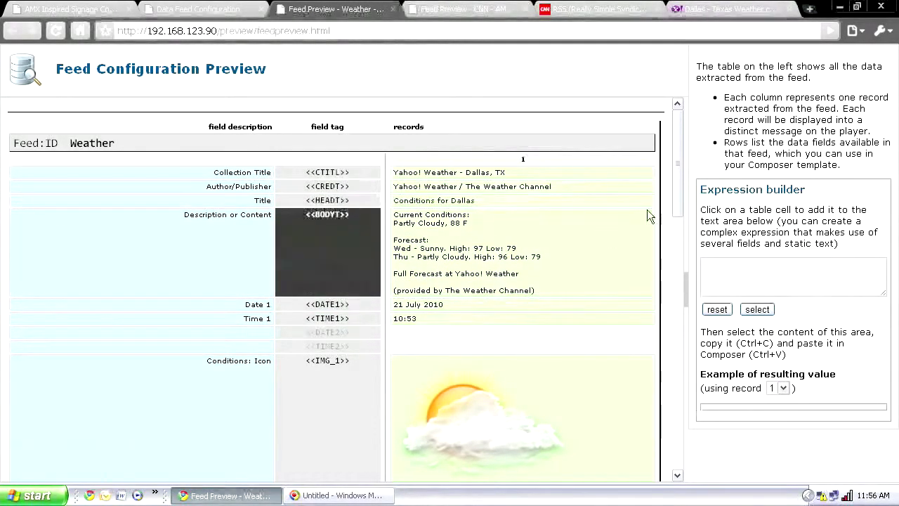
pyautogui.moveTo(679, 163)
pyautogui.mouseDown()
pyautogui.moveTo(679, 215)
pyautogui.moveTo(677, 161)
pyautogui.mouseUp()
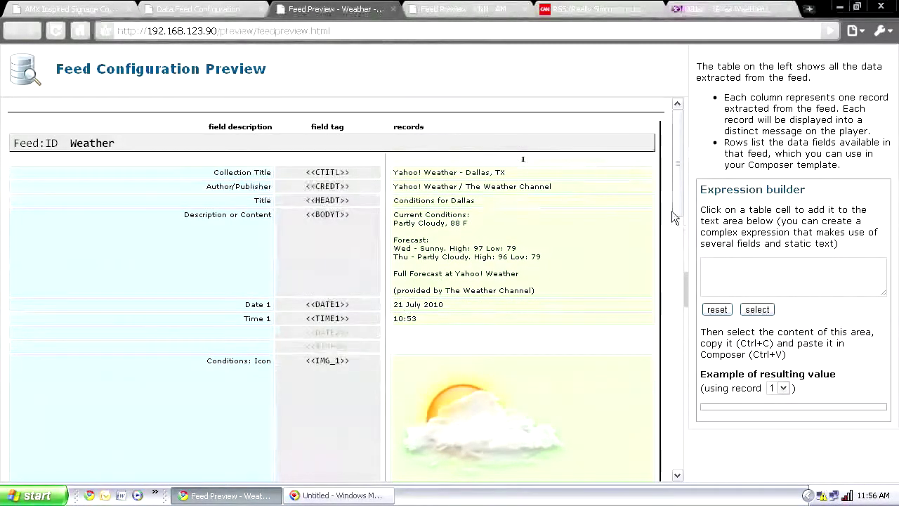
pyautogui.moveTo(676, 187); pyautogui.dragTo(681, 147)
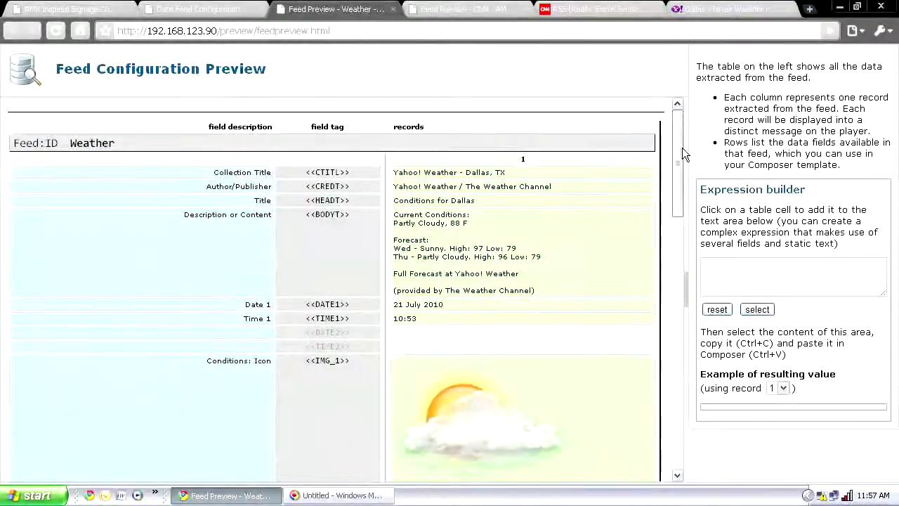
pyautogui.moveTo(682, 148)
pyautogui.mouseDown()
pyautogui.moveTo(678, 427)
pyautogui.moveTo(679, 146)
pyautogui.mouseUp()
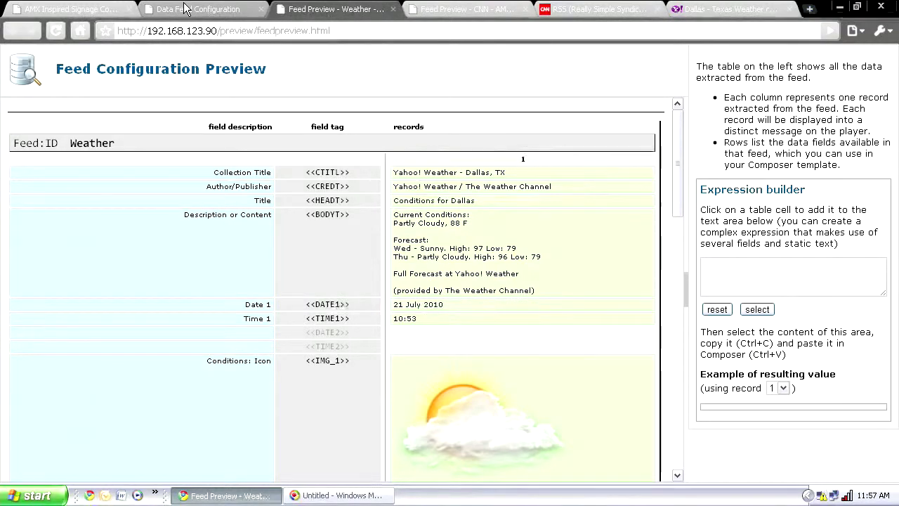
pyautogui.click(78, 9)
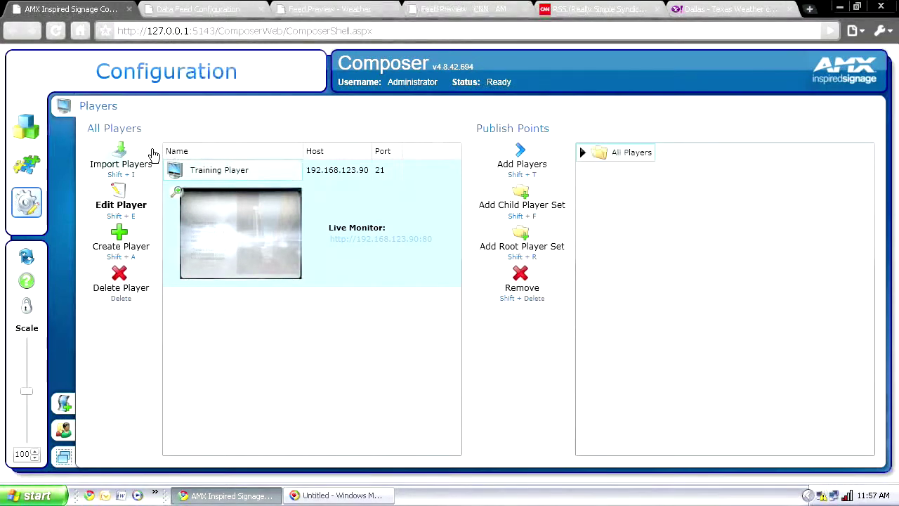
# Go to Content Manager's Messages and choose Create Message
pyautogui.click(25, 129)
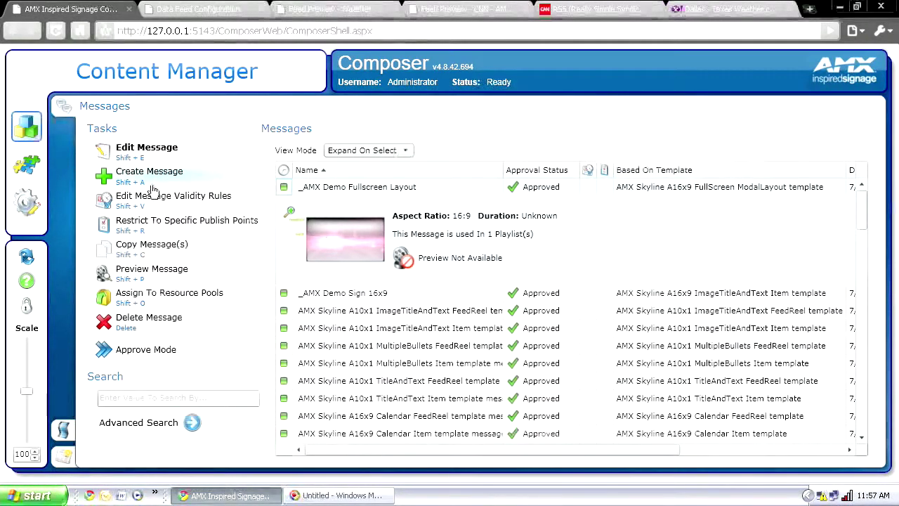
pyautogui.click(151, 184)
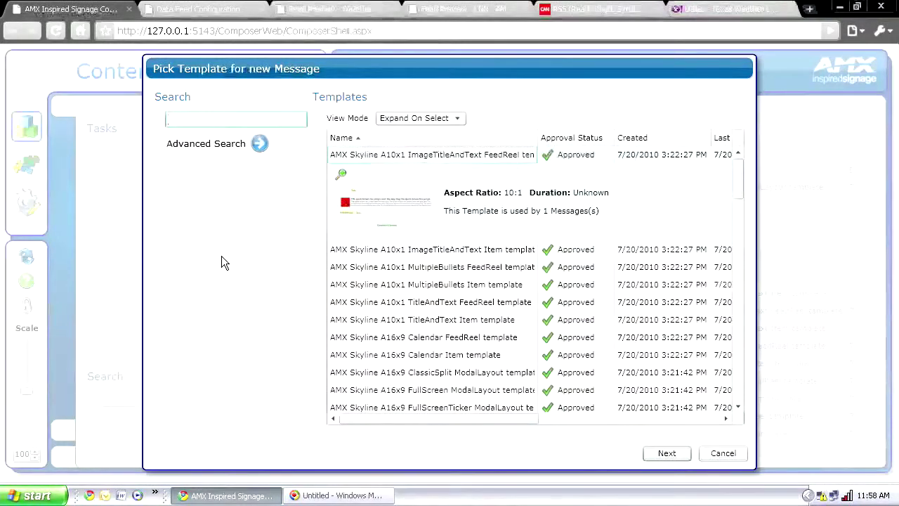
# Search templates for '26x1' and proceed with the AMX Skyline A26x1 Ticker FeedReel template
pyautogui.write('26')
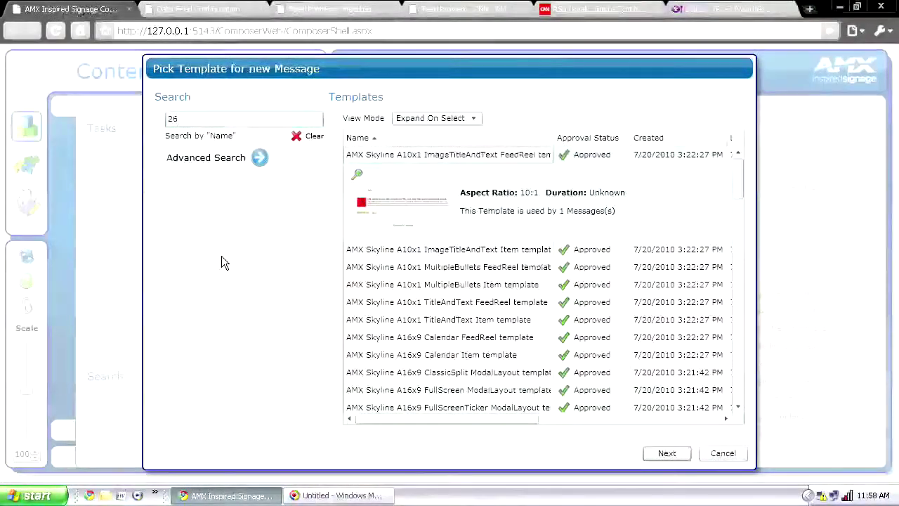
pyautogui.write('x1')
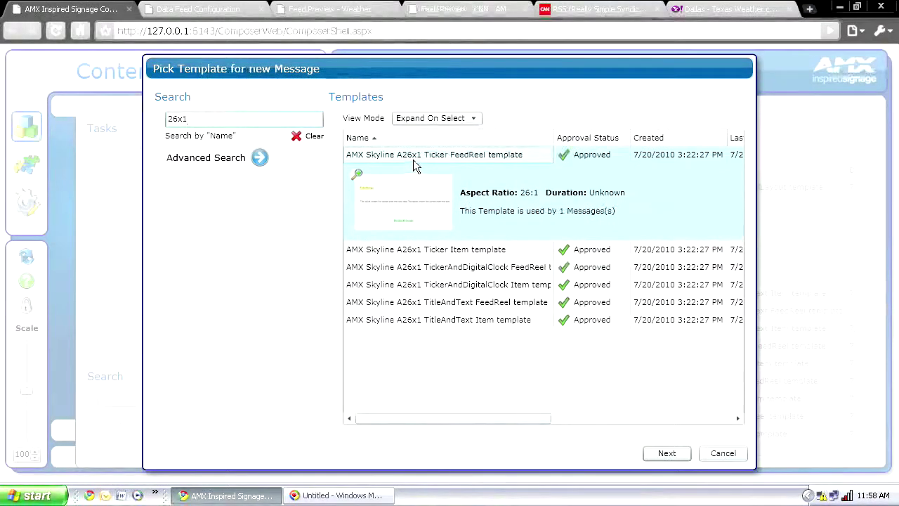
pyautogui.click(670, 454)
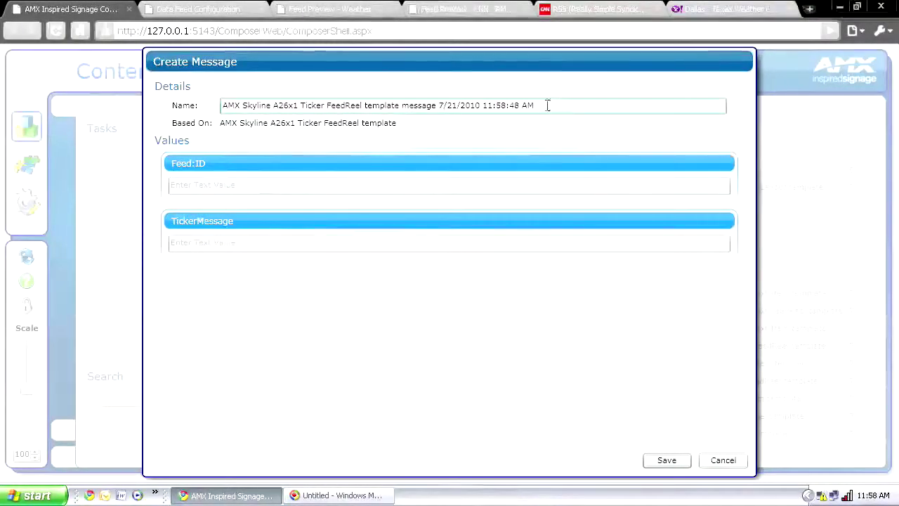
# Rename the message to '_AMX Demo 26x1 CNN News' and look up the CNN feed's field tags
pyautogui.moveTo(547, 105); pyautogui.dragTo(210, 109)
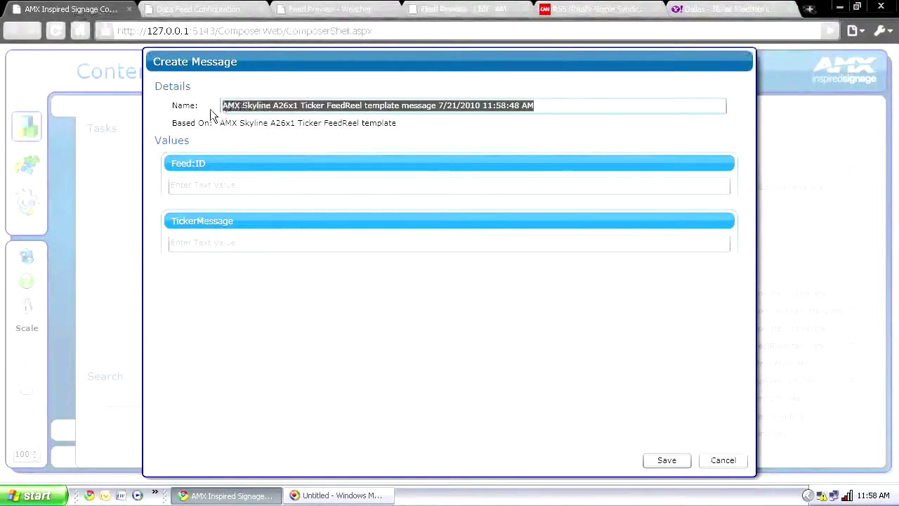
pyautogui.press('BackSpace')
pyautogui.write('_AMX')
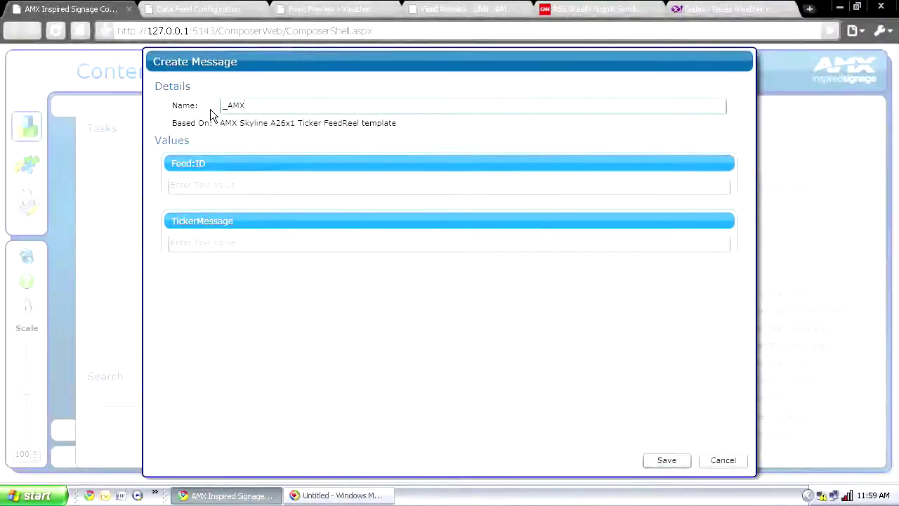
pyautogui.write(' Demo')
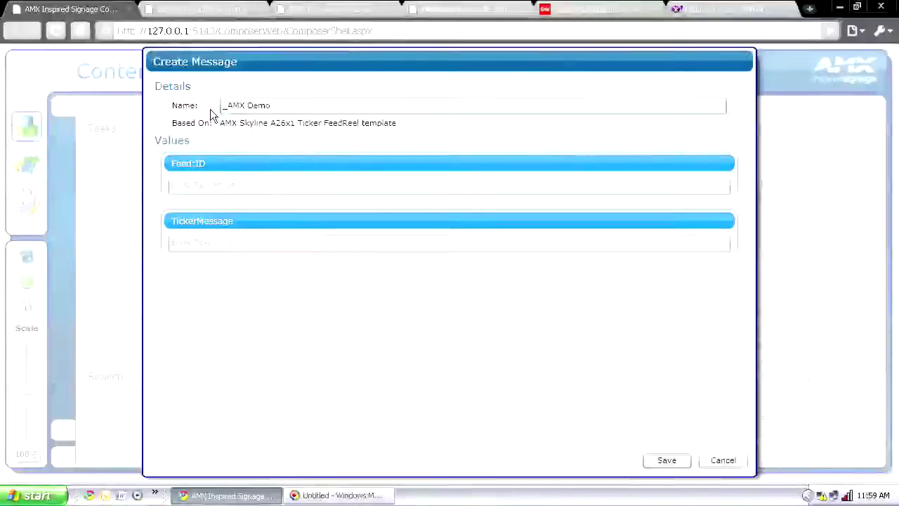
pyautogui.press('End')
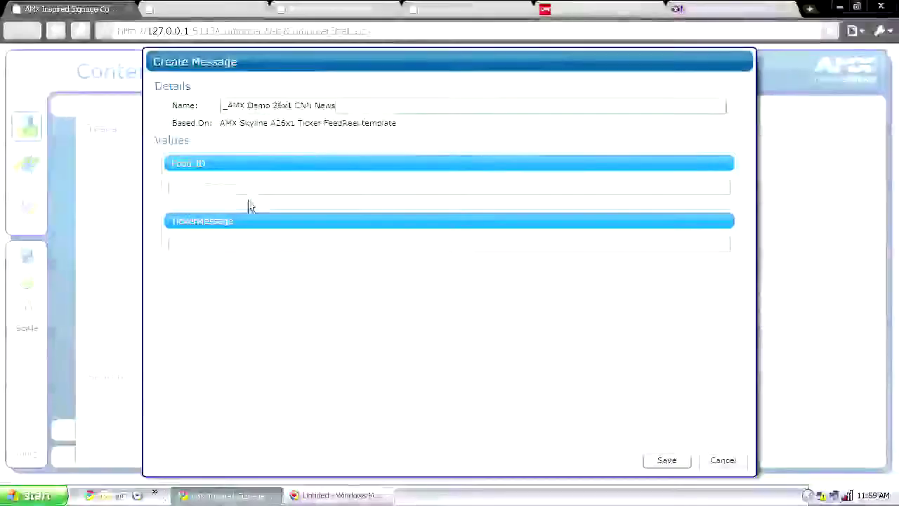
pyautogui.click(227, 185)
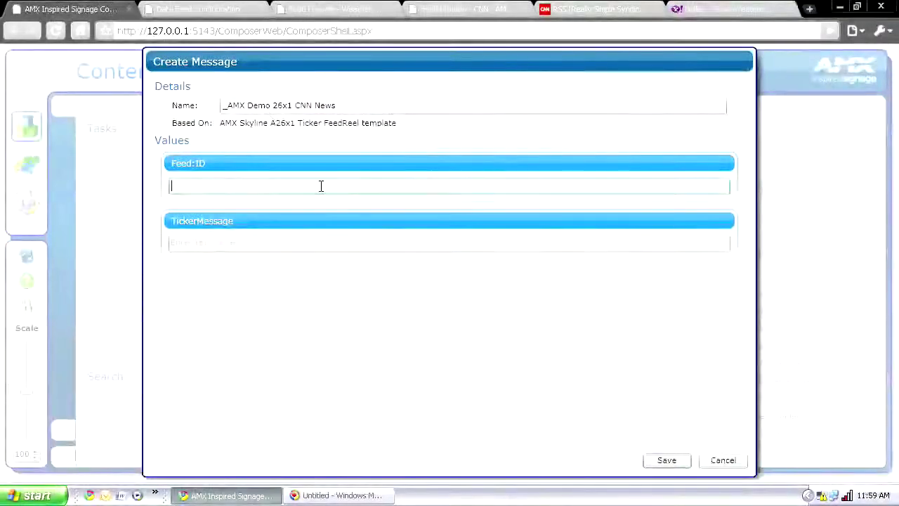
pyautogui.click(460, 9)
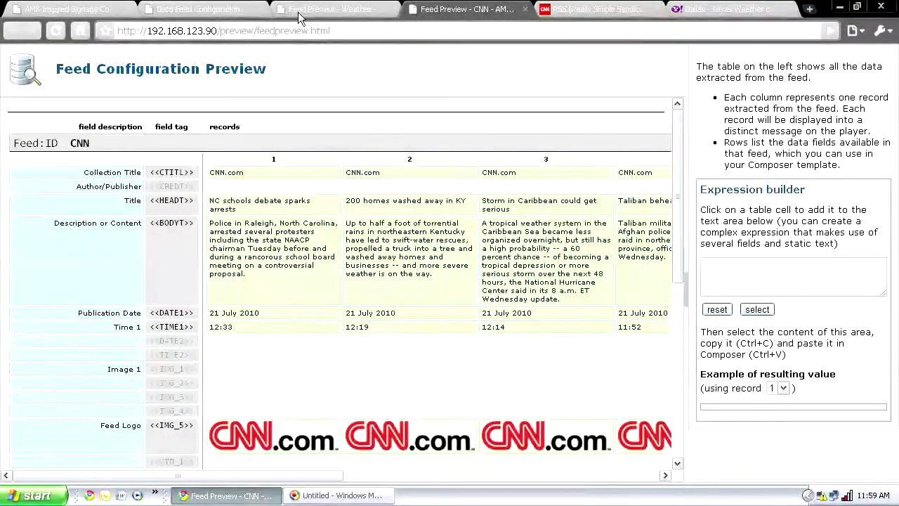
# Set Feed:ID to CNN and paste the <<HEADT>> tag into TickerMessage
pyautogui.click(70, 8)
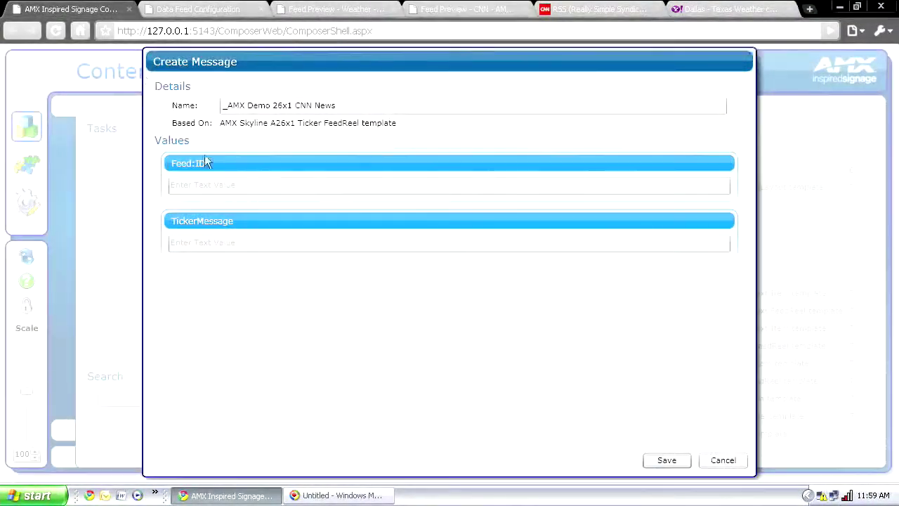
pyautogui.click(207, 184)
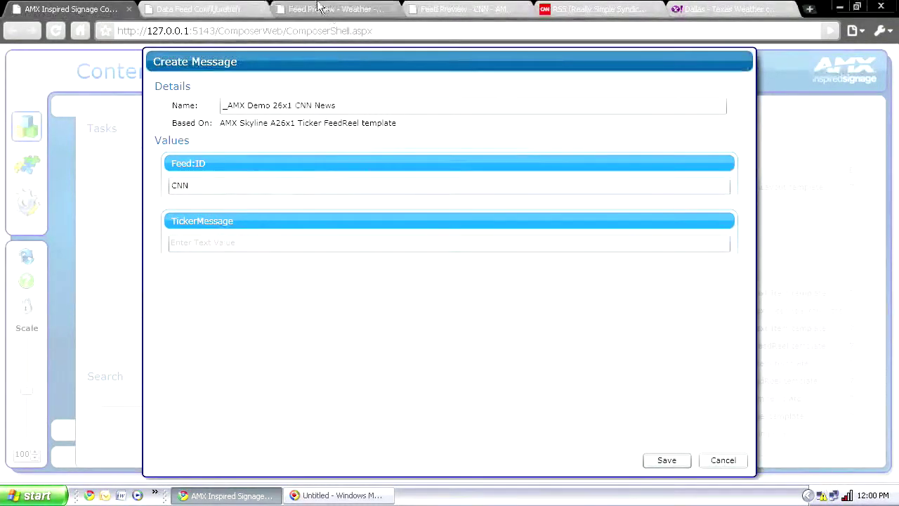
pyautogui.click(460, 9)
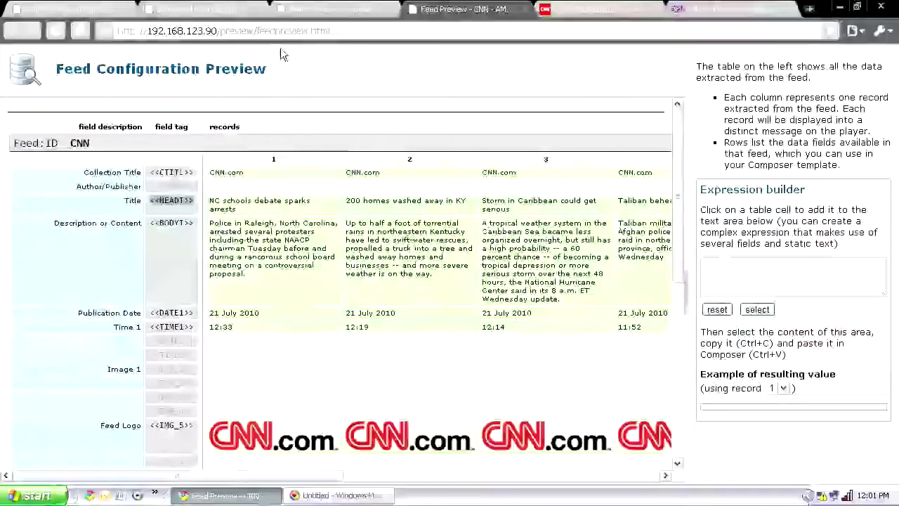
pyautogui.click(67, 8)
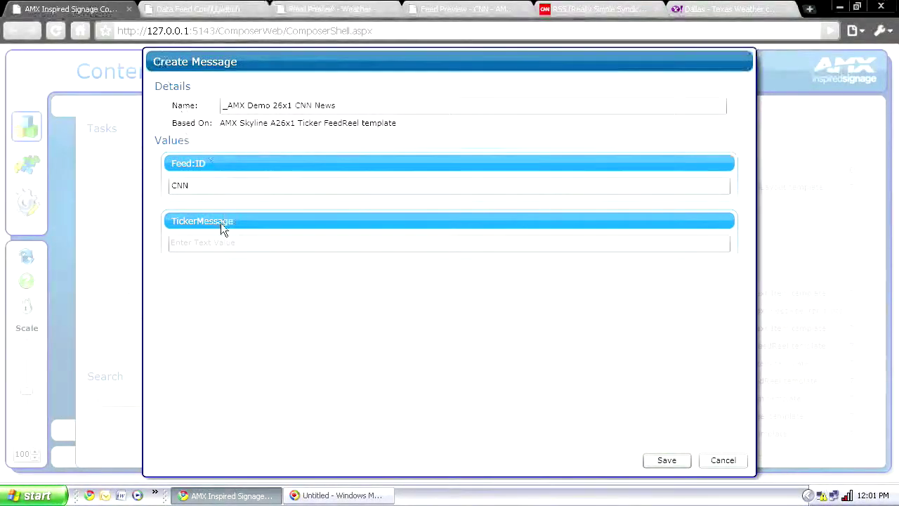
pyautogui.write('<<HEADT>>')
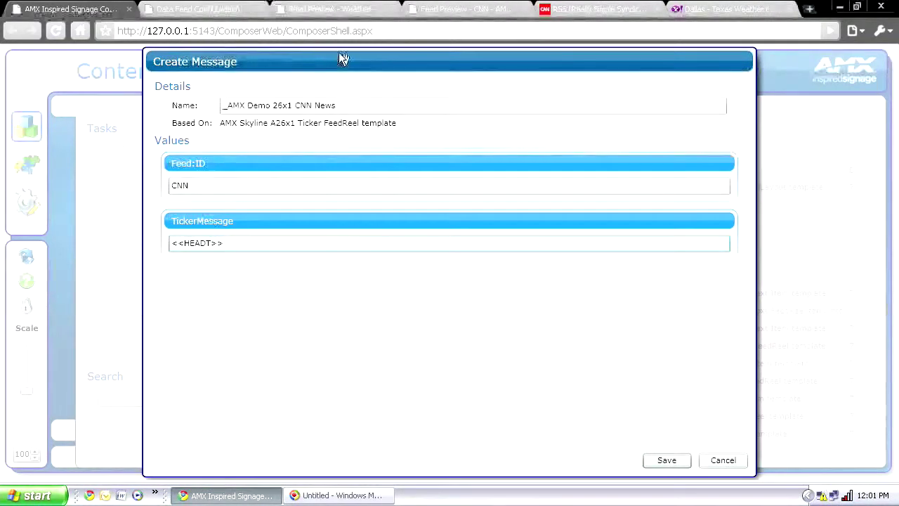
pyautogui.click(239, 12)
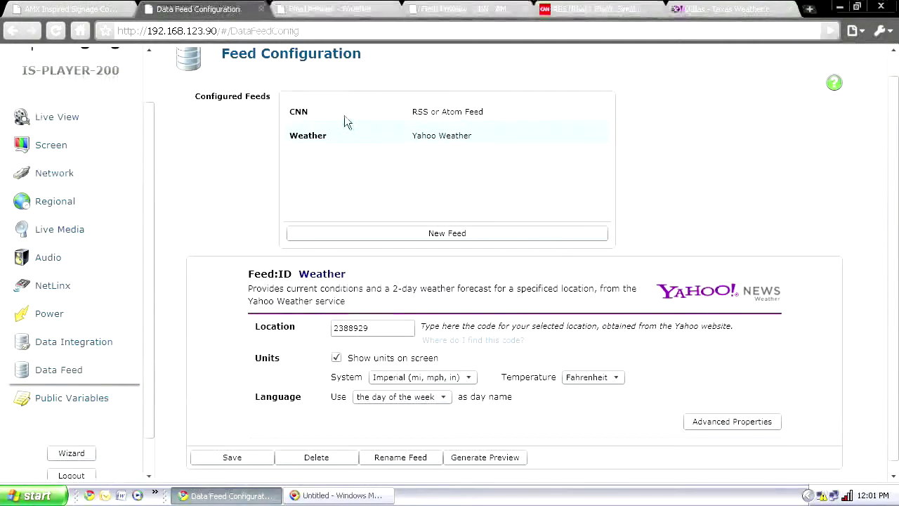
# Review the CNN feed's settings and preview, then go back to the Create Message dialog
pyautogui.click(316, 106)
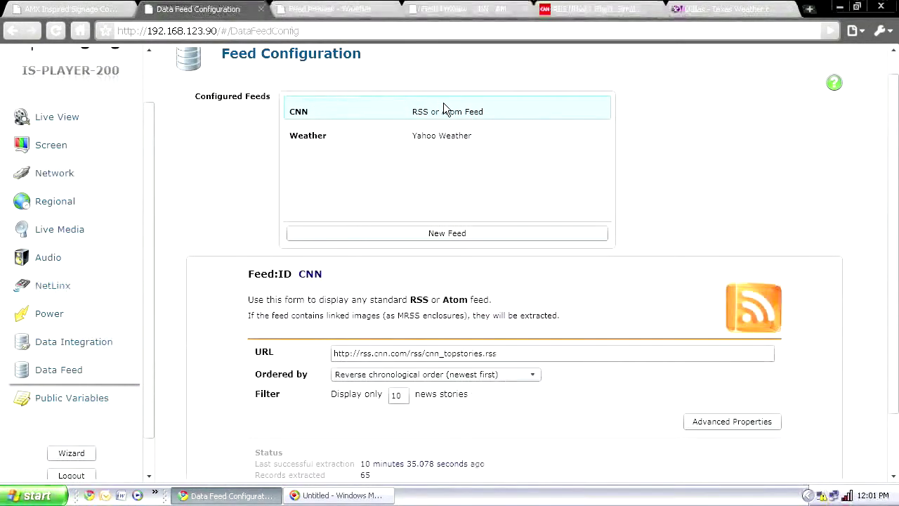
pyautogui.click(464, 9)
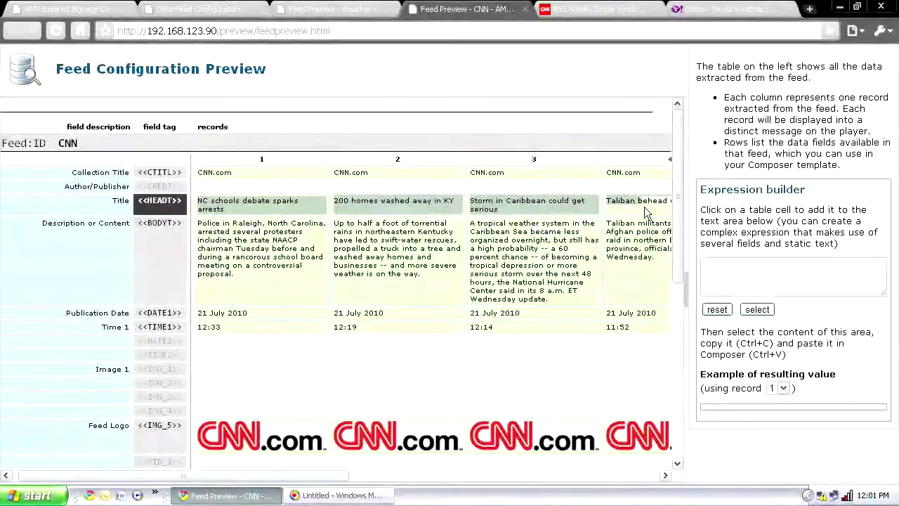
pyautogui.click(71, 10)
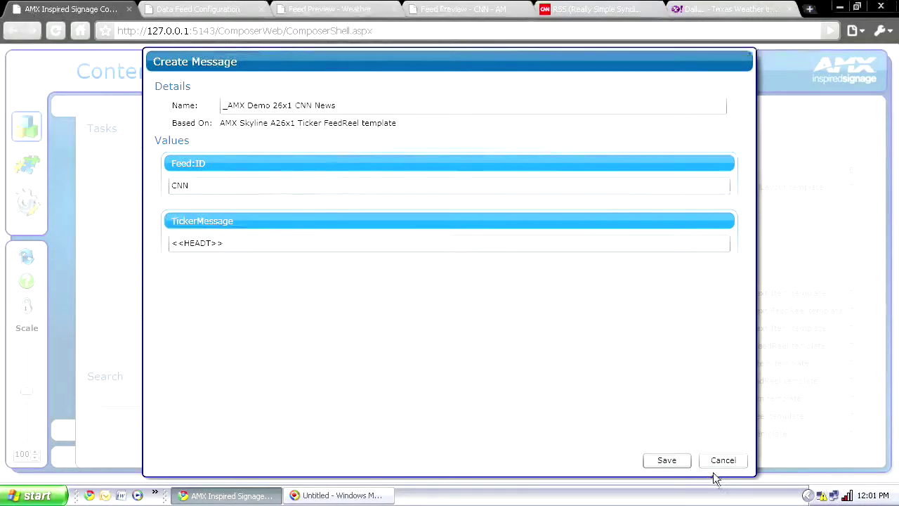
# Save the '_AMX Demo 26x1 CNN News' message, assigning it to the Editor RP and Manager RP pools
pyautogui.click(666, 460)
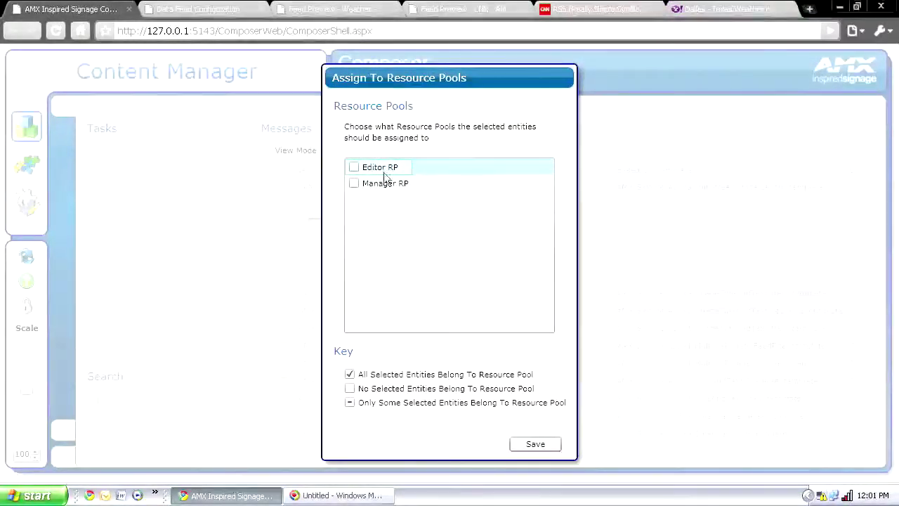
pyautogui.click(354, 184)
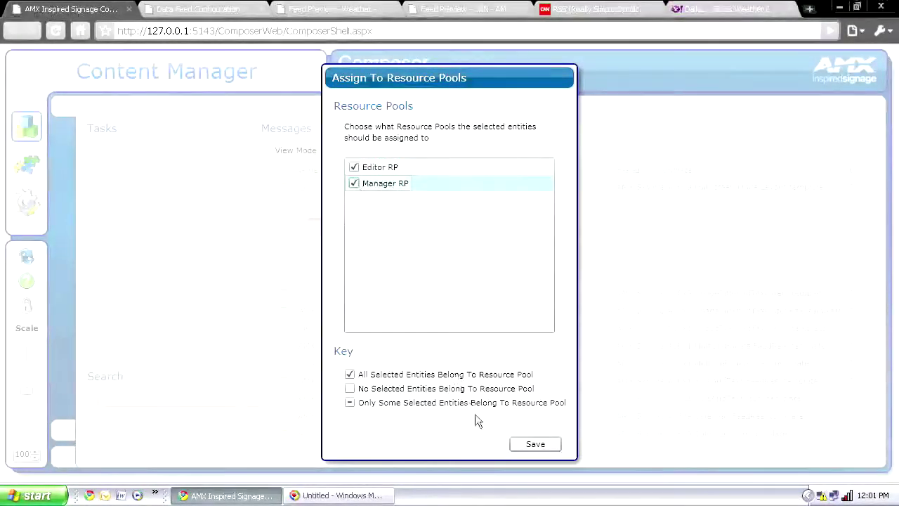
pyautogui.click(531, 444)
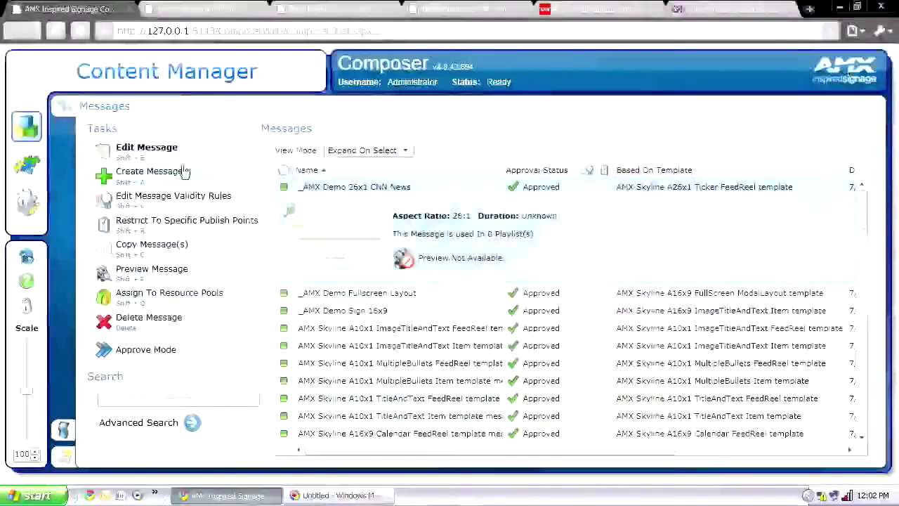
# Create a new message from the A10x1 ImageTitleAndText FeedReel template, found by searching '10x'
pyautogui.click(150, 177)
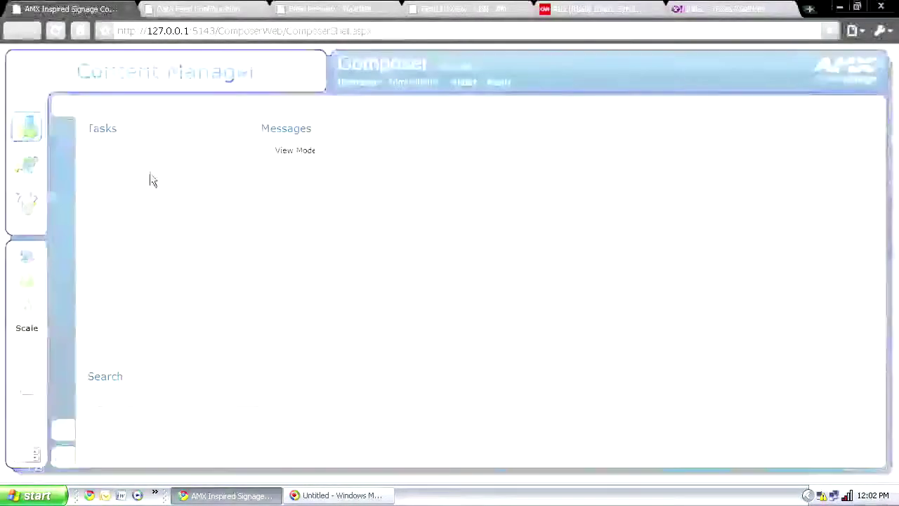
pyautogui.write('10x1')
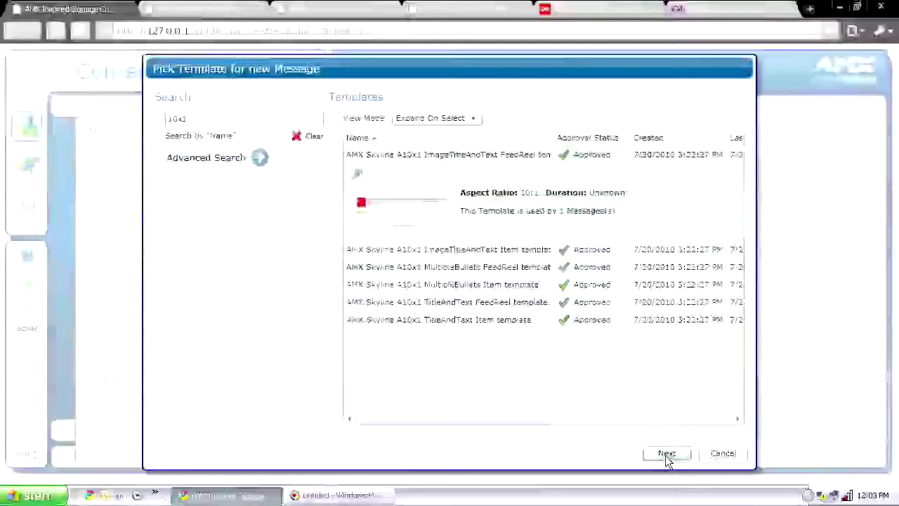
pyautogui.click(665, 453)
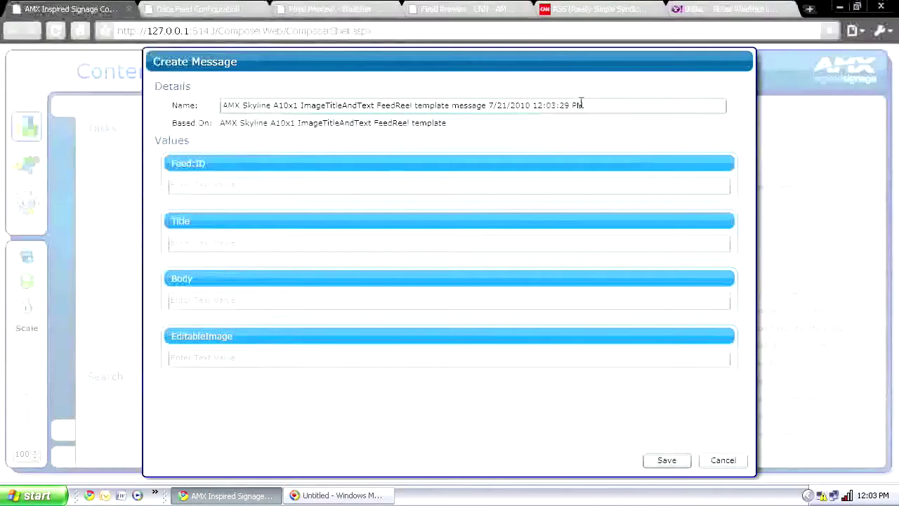
# Replace the default name with '_AMX Demo- Weather' and view the Weather feed preview
pyautogui.moveTo(518, 105); pyautogui.dragTo(246, 105)
pyautogui.press('BackSpace')
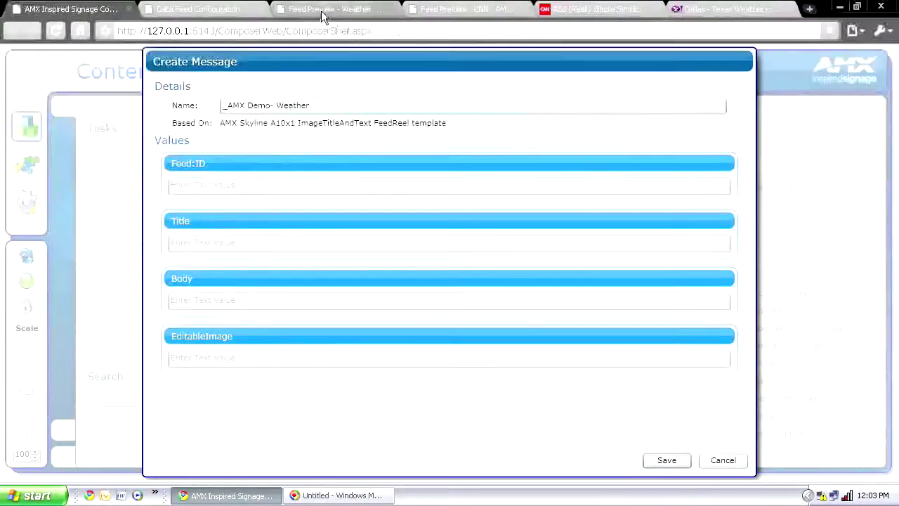
pyautogui.click(330, 9)
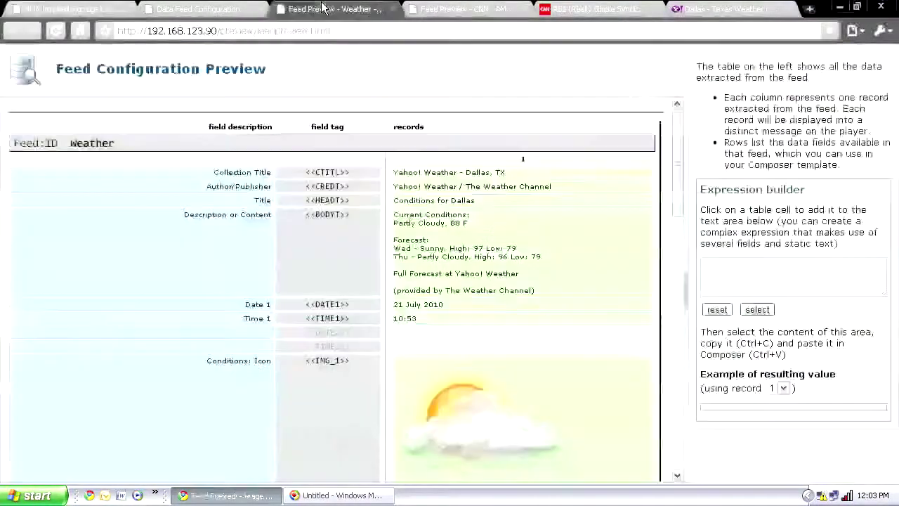
# Enter Weather as Feed:ID and copy the <<IMG_1>> conditions icon tag into EditableImage
pyautogui.click(53, 10)
pyautogui.click(216, 186)
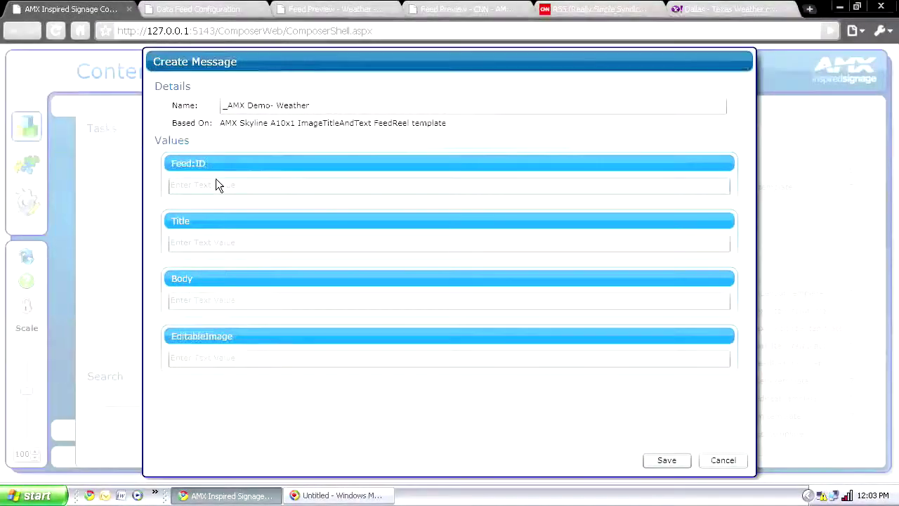
pyautogui.write('Weather')
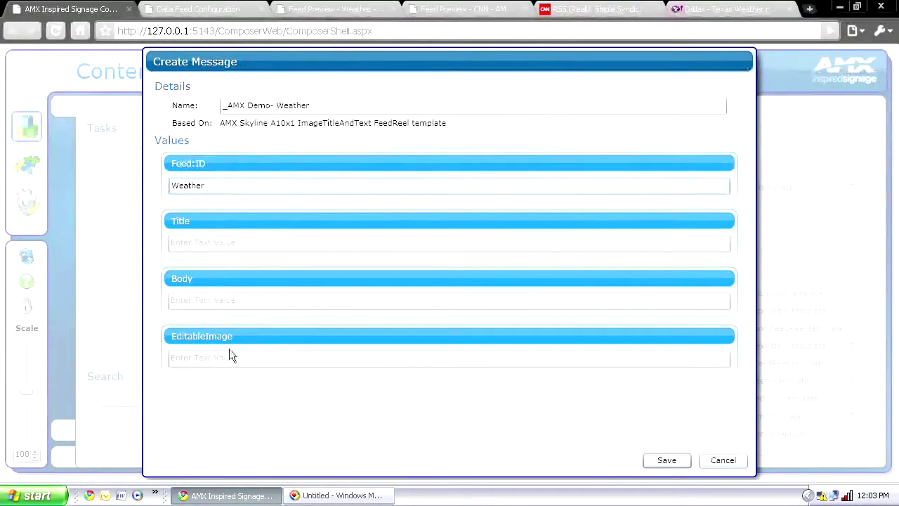
pyautogui.hotkey('ctrl', '3')
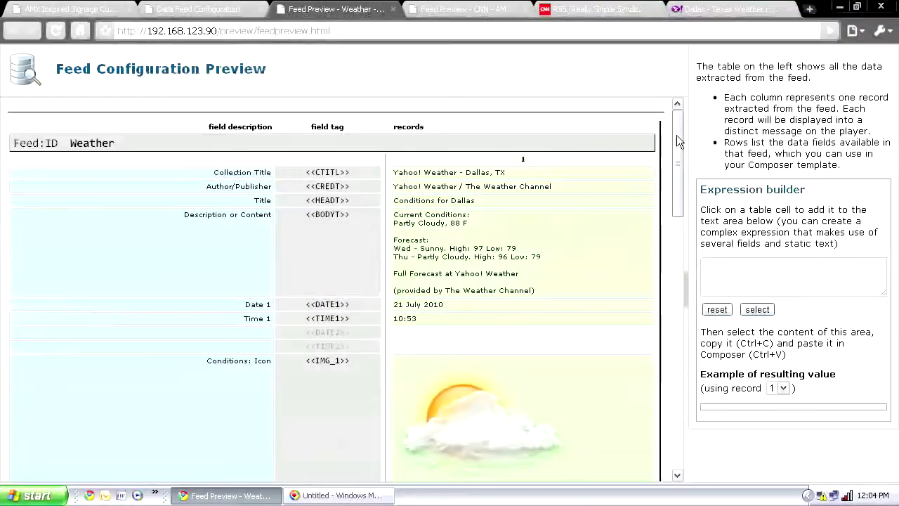
pyautogui.moveTo(679, 168); pyautogui.dragTo(676, 177)
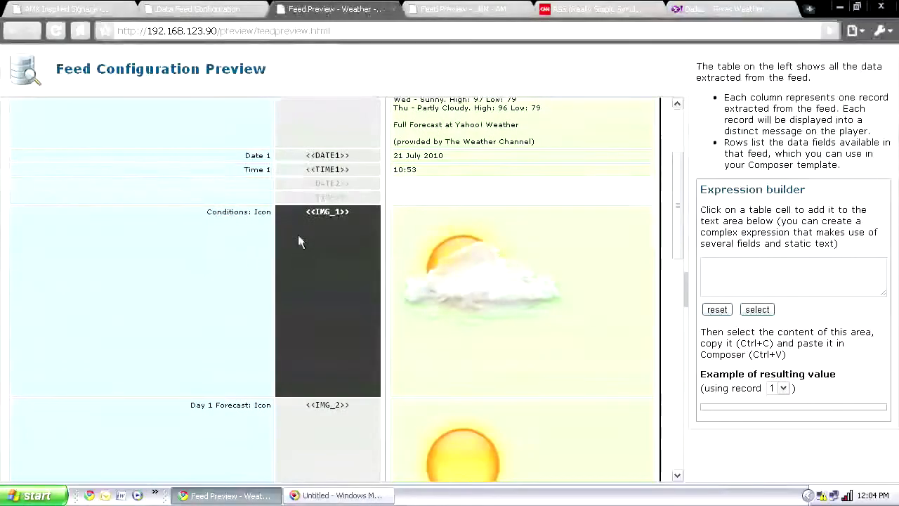
pyautogui.moveTo(304, 212); pyautogui.dragTo(352, 219)
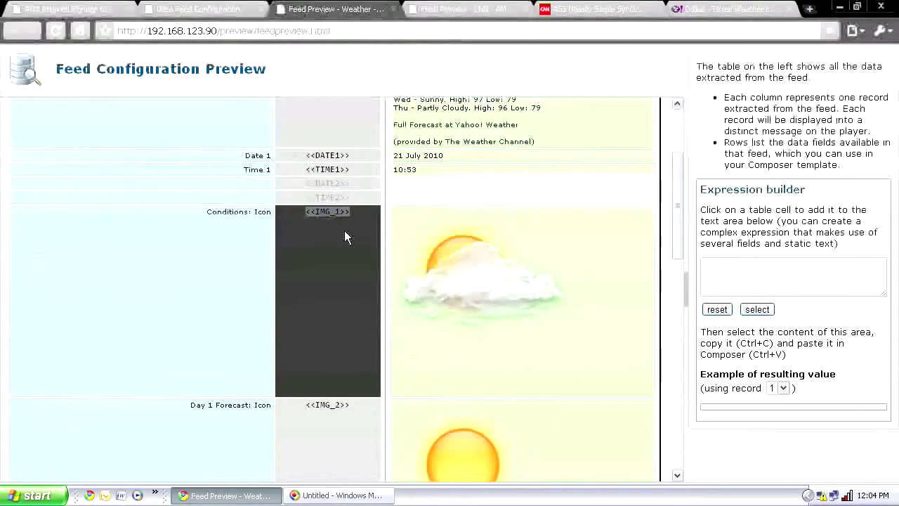
pyautogui.click(95, 8)
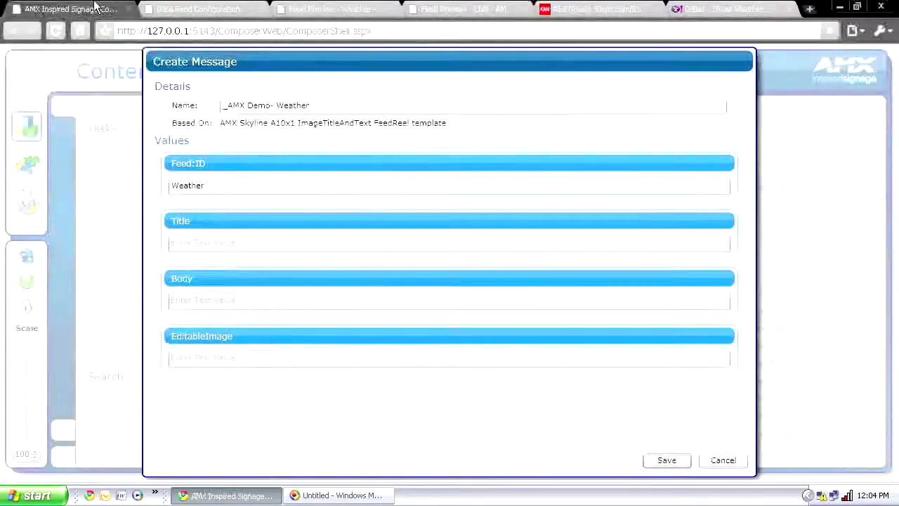
pyautogui.click(210, 360)
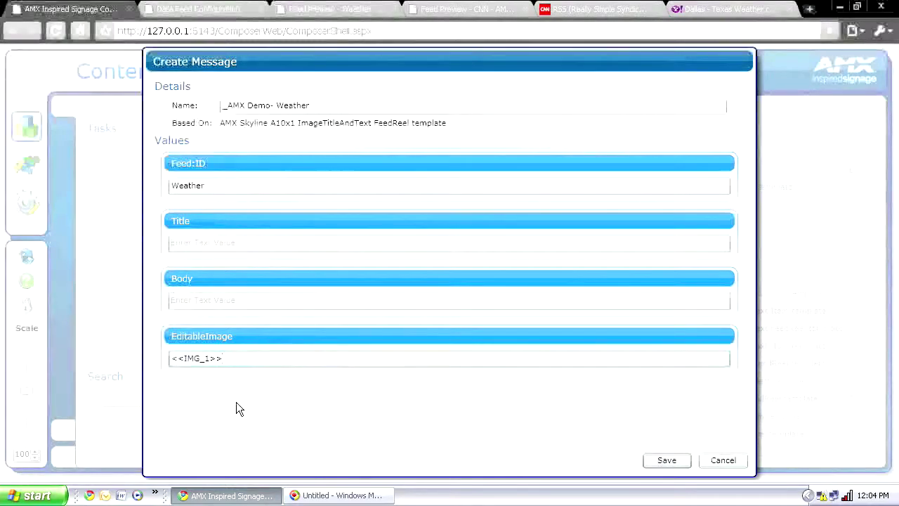
# Copy <<BODYT>> from the Weather preview and paste it into the message Body
pyautogui.click(476, 9)
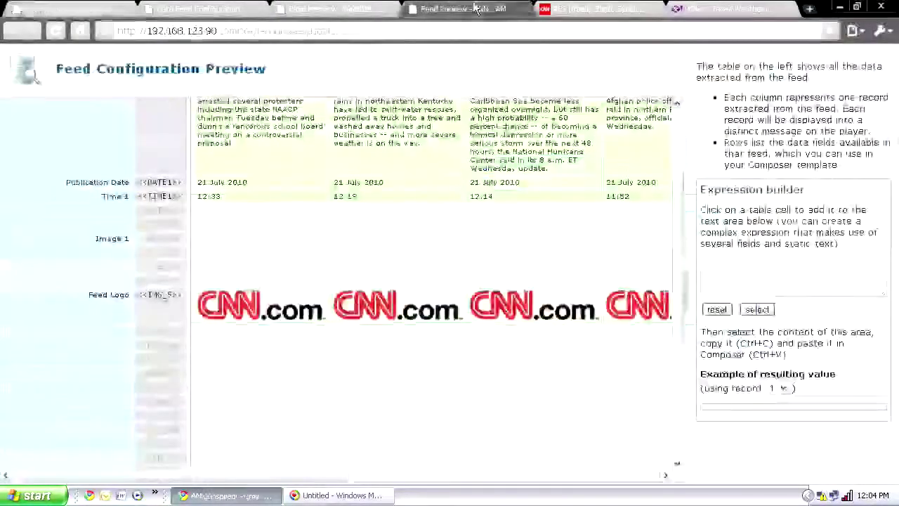
pyautogui.hotkey('ctrl', 'shift', 'Tab')
pyautogui.moveTo(676, 160); pyautogui.dragTo(663, 147)
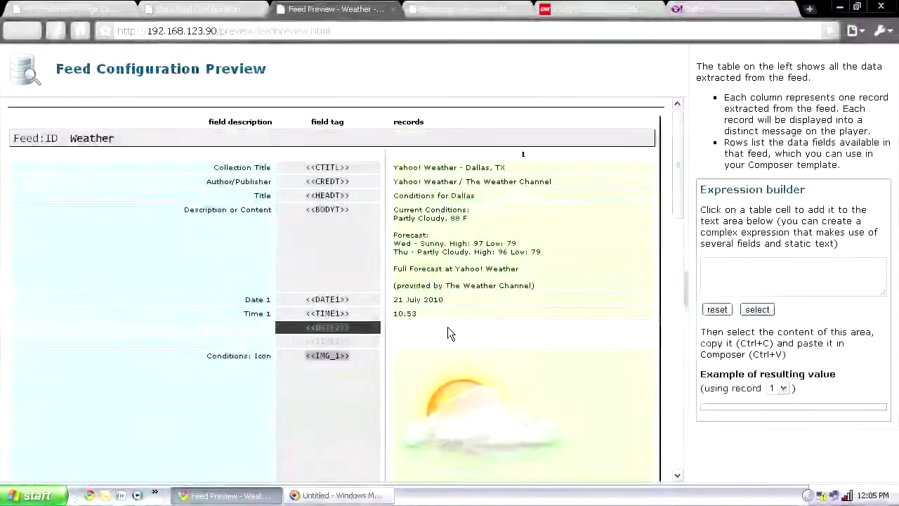
pyautogui.moveTo(306, 213); pyautogui.dragTo(350, 212)
pyautogui.hotkey('ctrl', 'c')
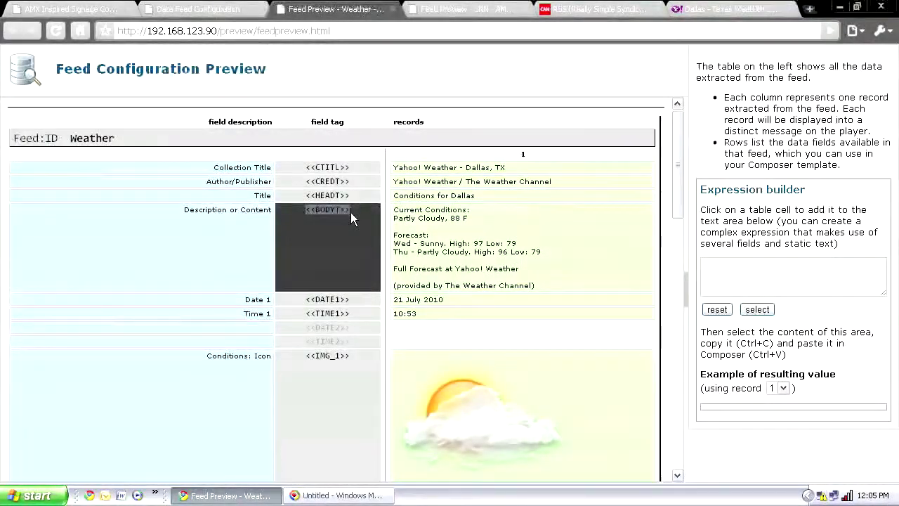
pyautogui.click(106, 8)
pyautogui.click(238, 300)
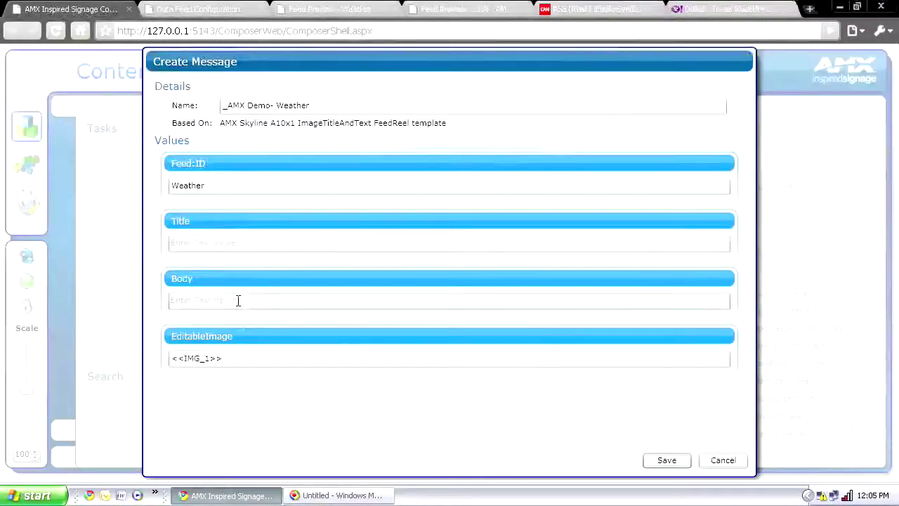
pyautogui.hotkey('ctrl', 'v')
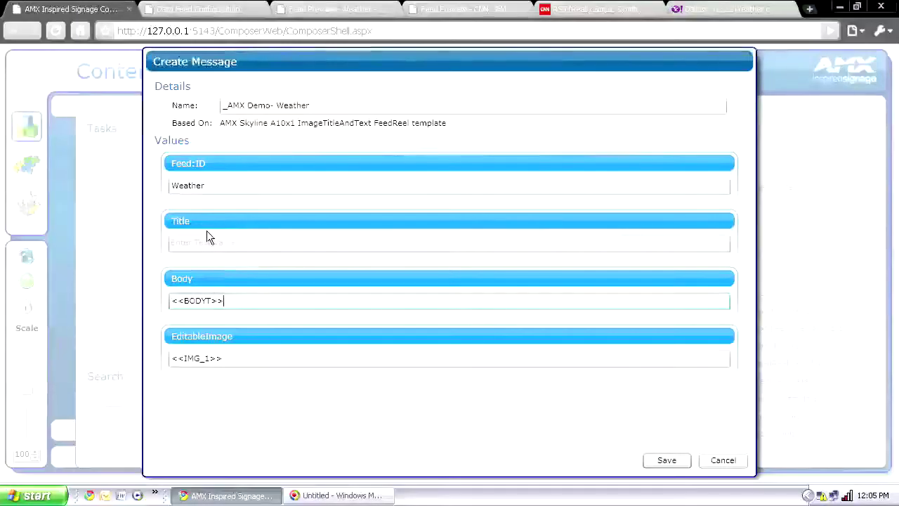
pyautogui.click(329, 7)
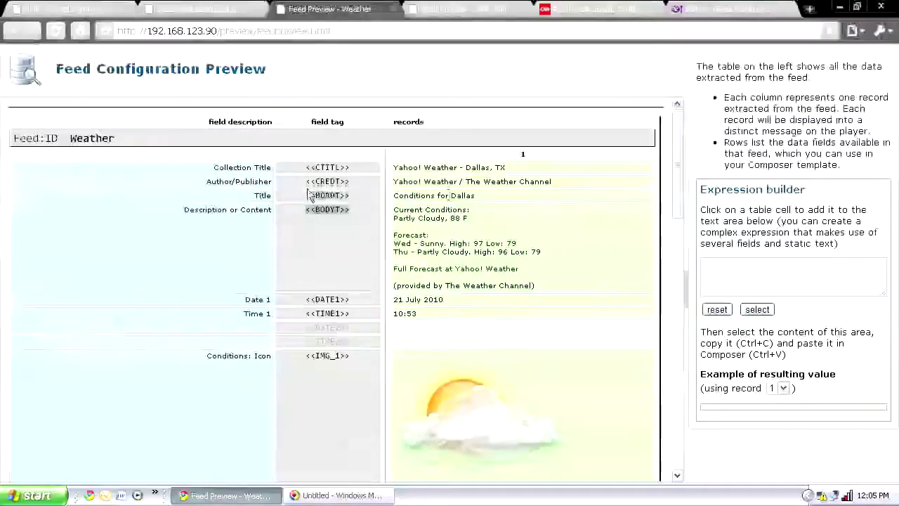
# Build and copy the title expression '<<HEADT>> on <<DATE1>>' in the Expression builder
pyautogui.click(355, 195)
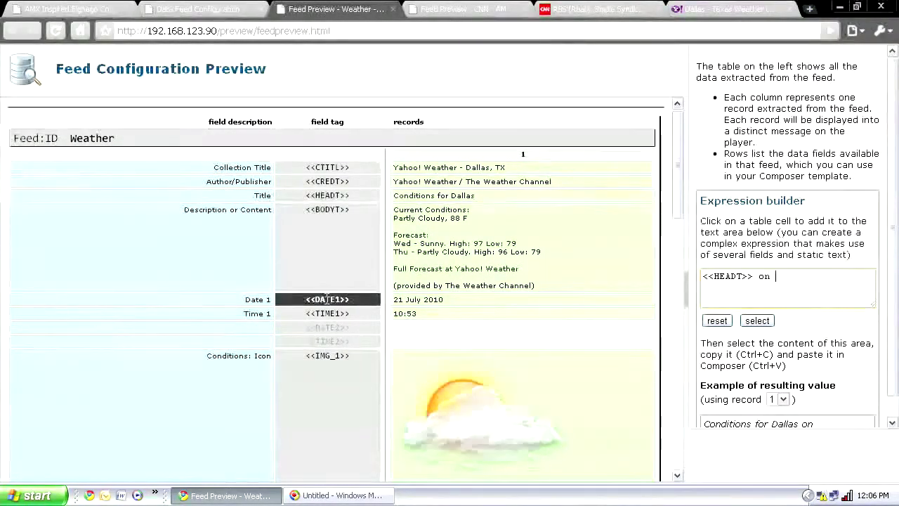
pyautogui.click(473, 300)
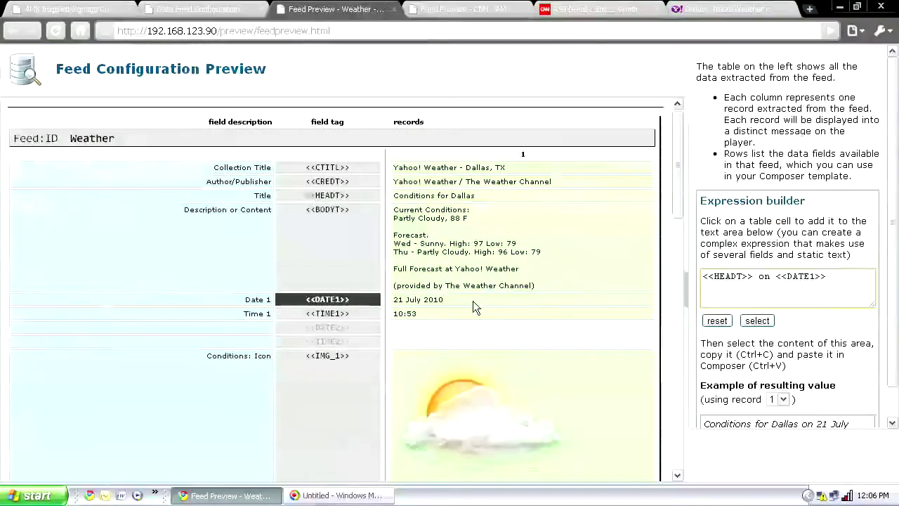
pyautogui.click(706, 276)
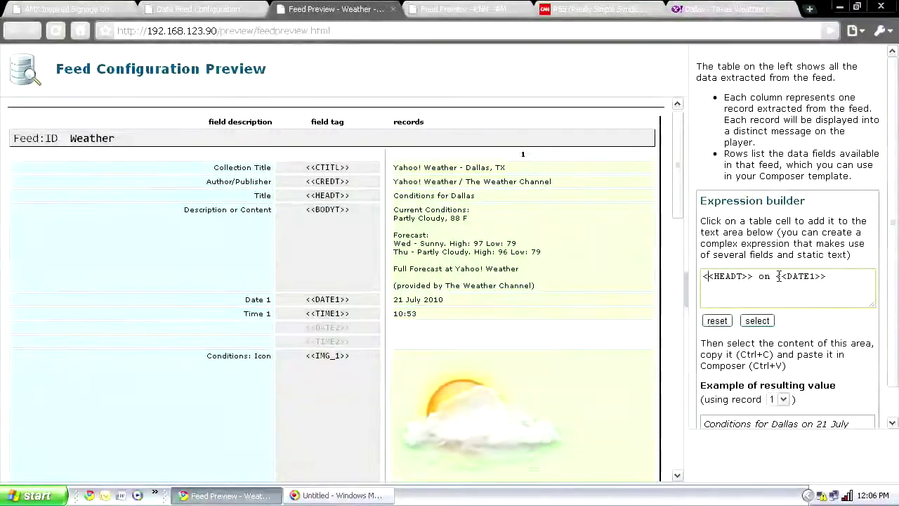
pyautogui.scroll(-1, 894, 302)
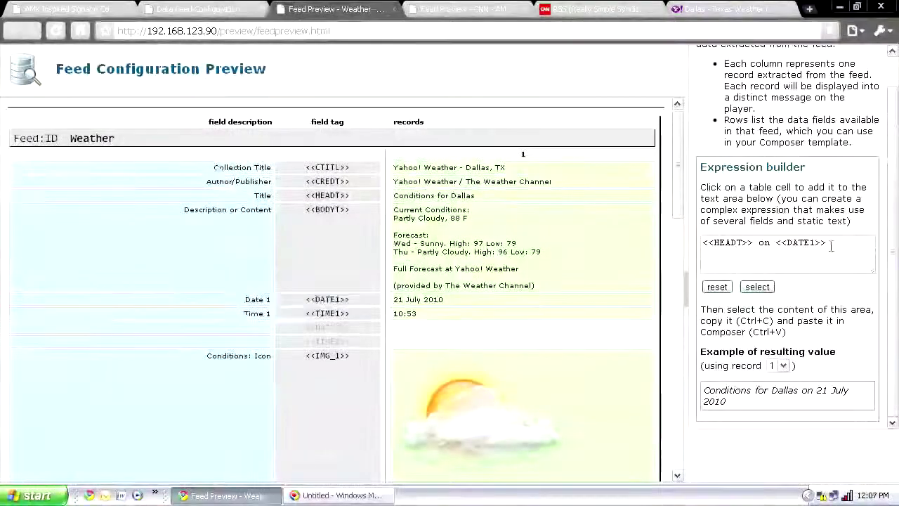
pyautogui.moveTo(829, 244); pyautogui.dragTo(696, 246)
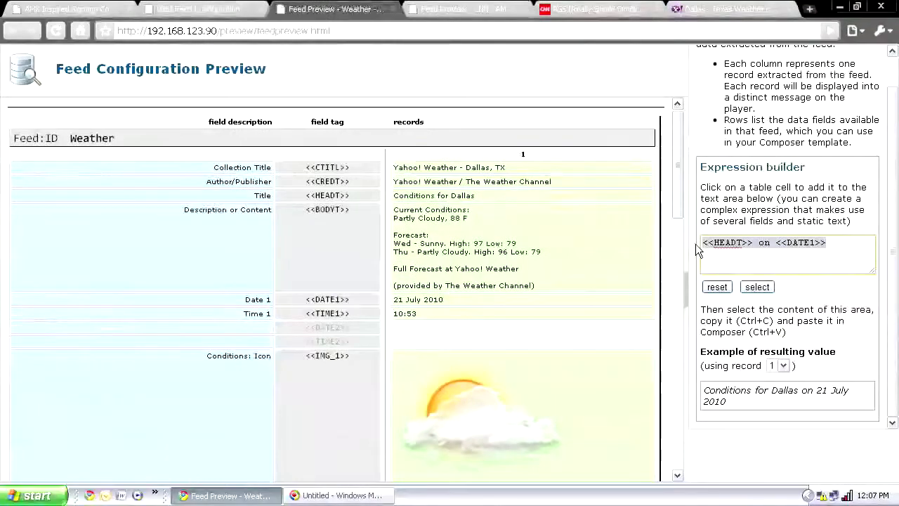
pyautogui.click(695, 244)
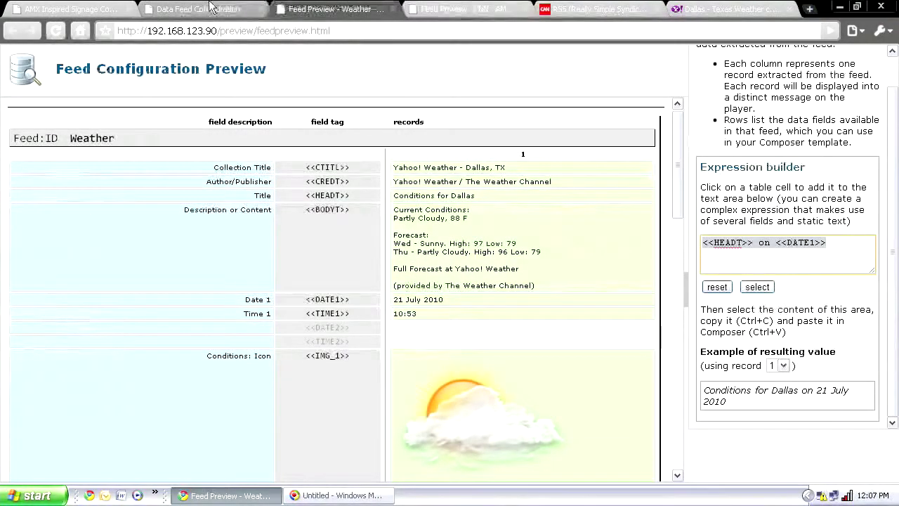
pyautogui.click(70, 8)
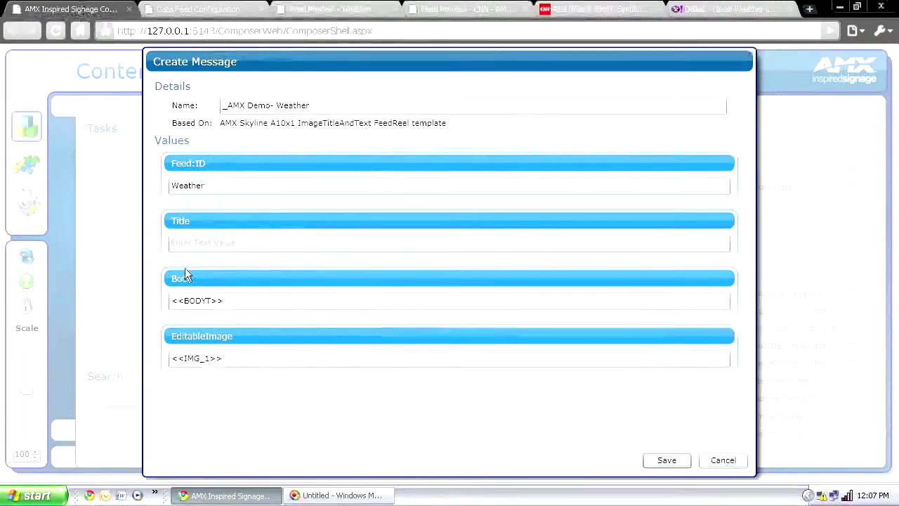
# Enter '<<HEADT>> on <<DATE1>>' as the Weather message Title and save the message
pyautogui.click(206, 239)
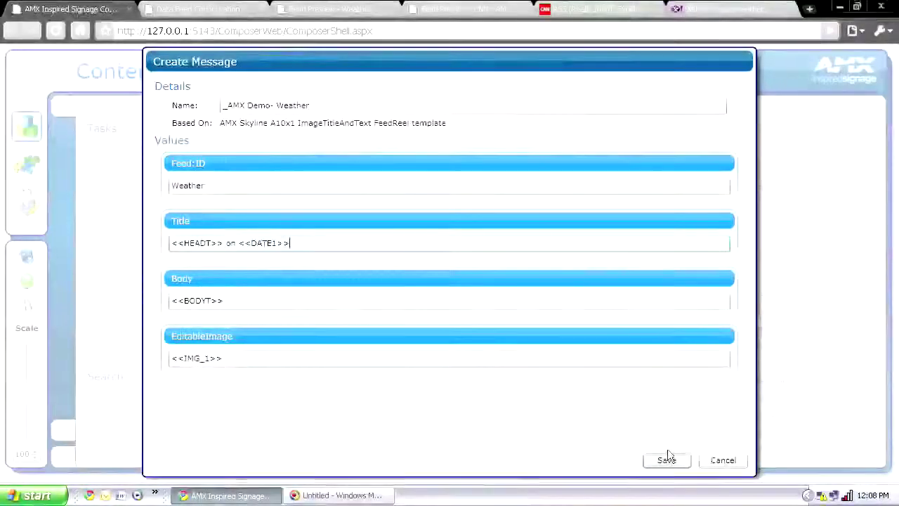
pyautogui.click(672, 457)
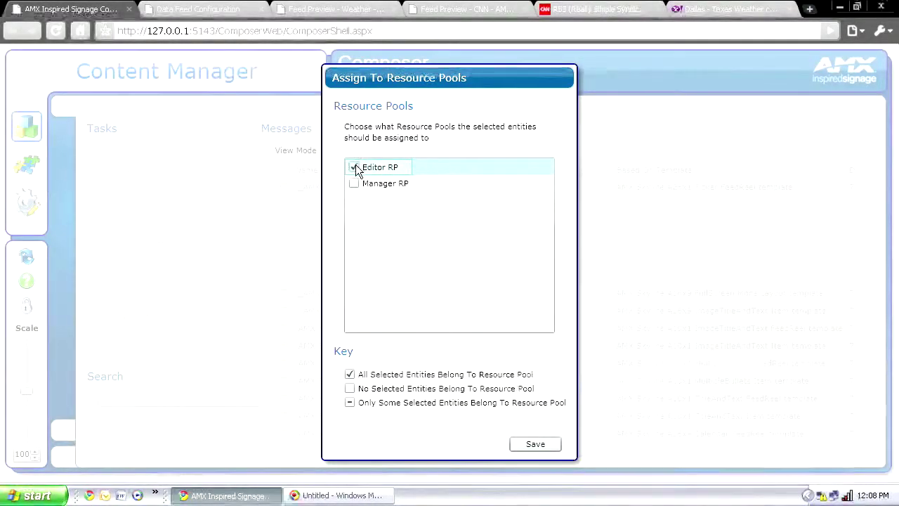
# Assign the Weather message to Manager RP alongside Editor RP, then glance at the Weather feed preview
pyautogui.click(354, 184)
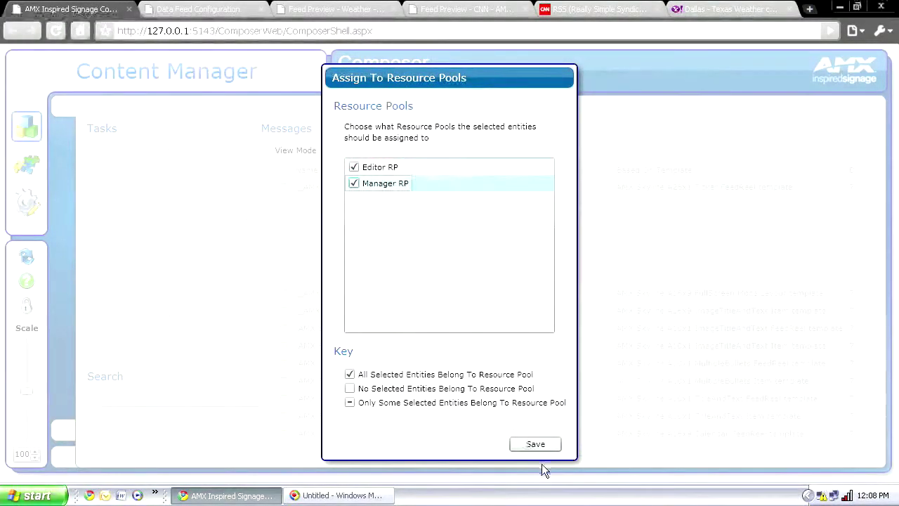
pyautogui.click(529, 443)
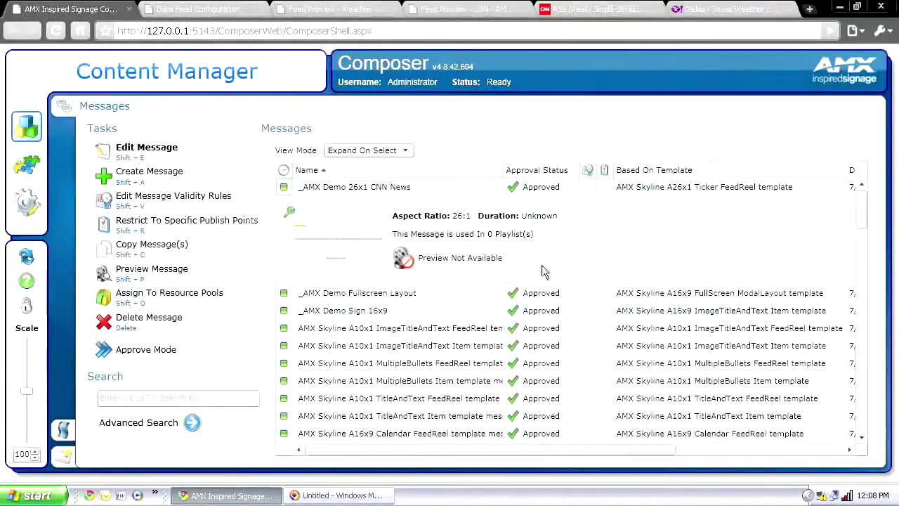
pyautogui.click(356, 16)
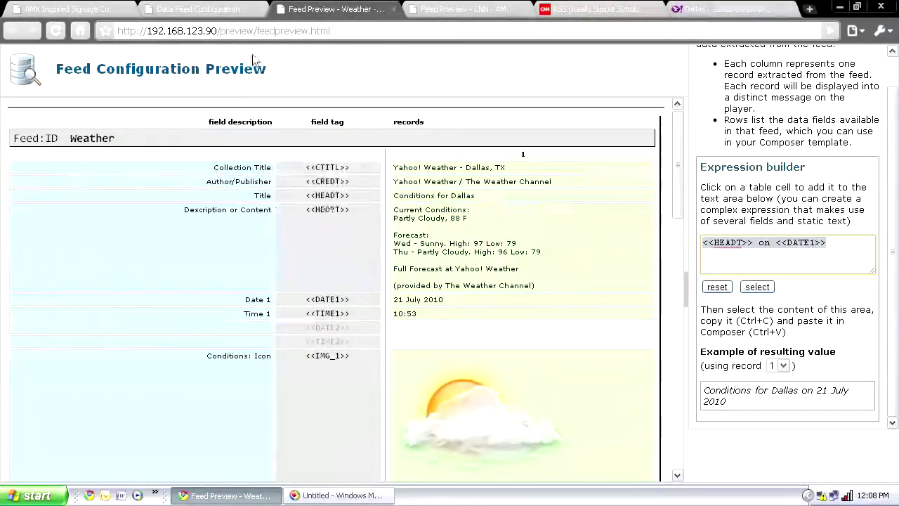
pyautogui.click(79, 8)
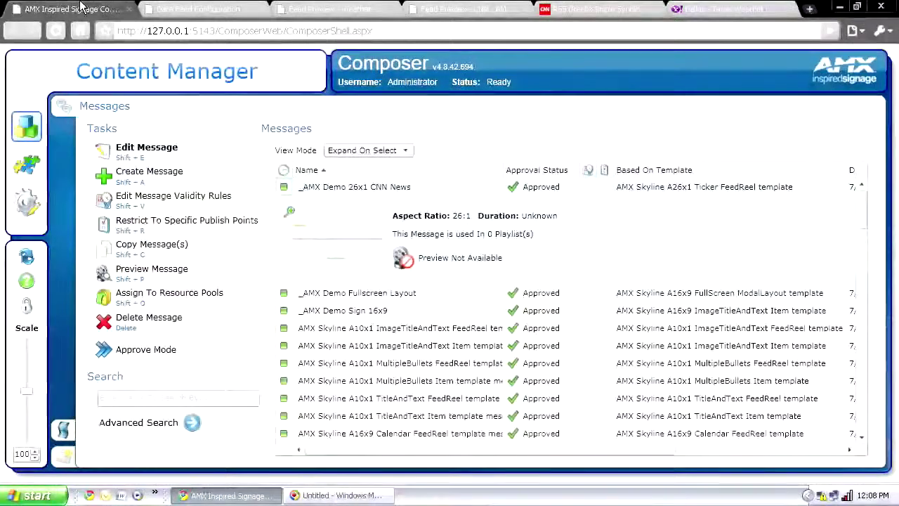